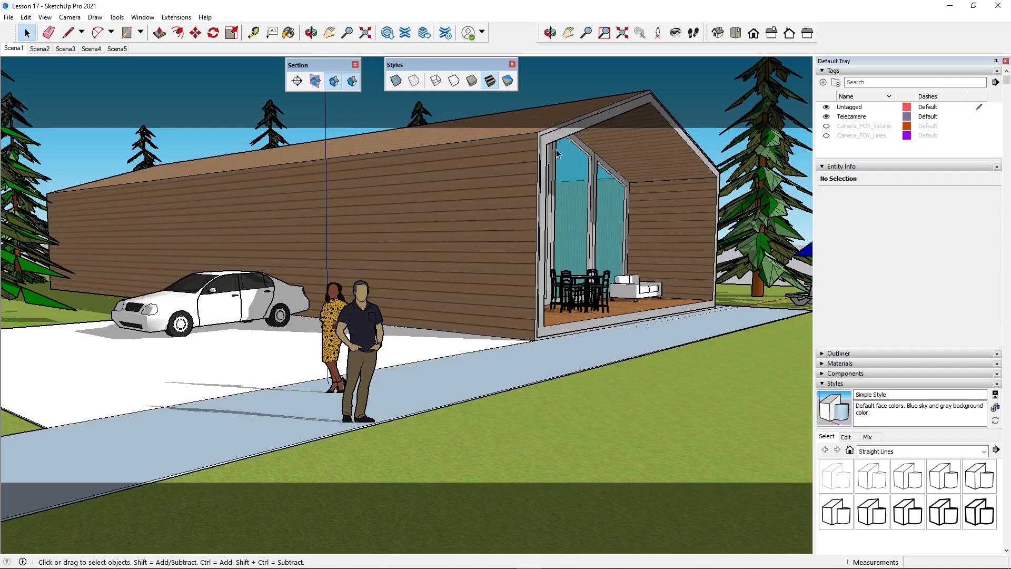
# Collapse the Tags, Entity Info and Styles sections of the tray so the scene settings are shown
pyautogui.click(822, 70)
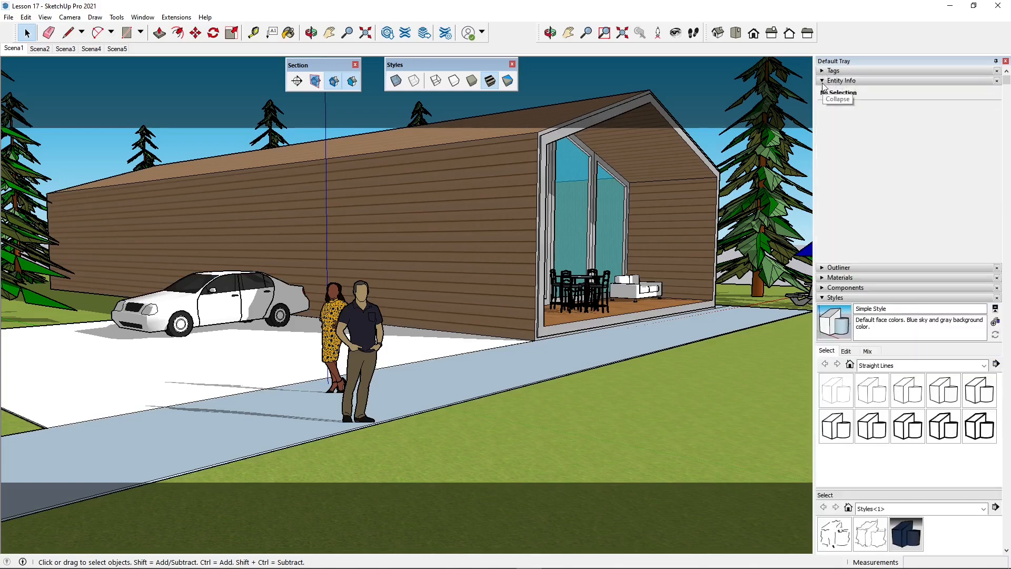
pyautogui.click(823, 81)
pyautogui.click(822, 121)
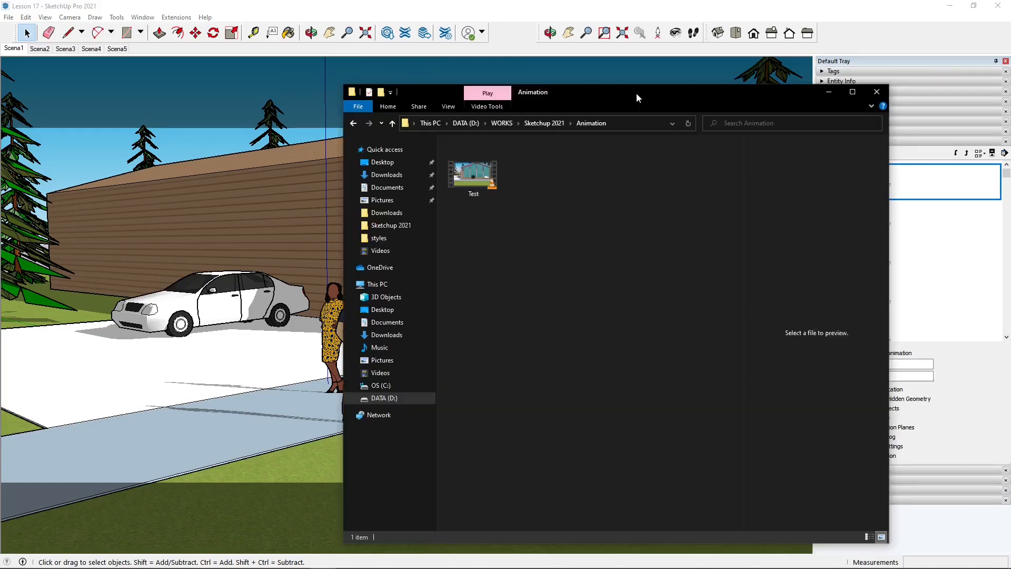
# Switch to File Explorer and play the Test video from the Animation folder
pyautogui.moveTo(636, 96); pyautogui.dragTo(603, 91)
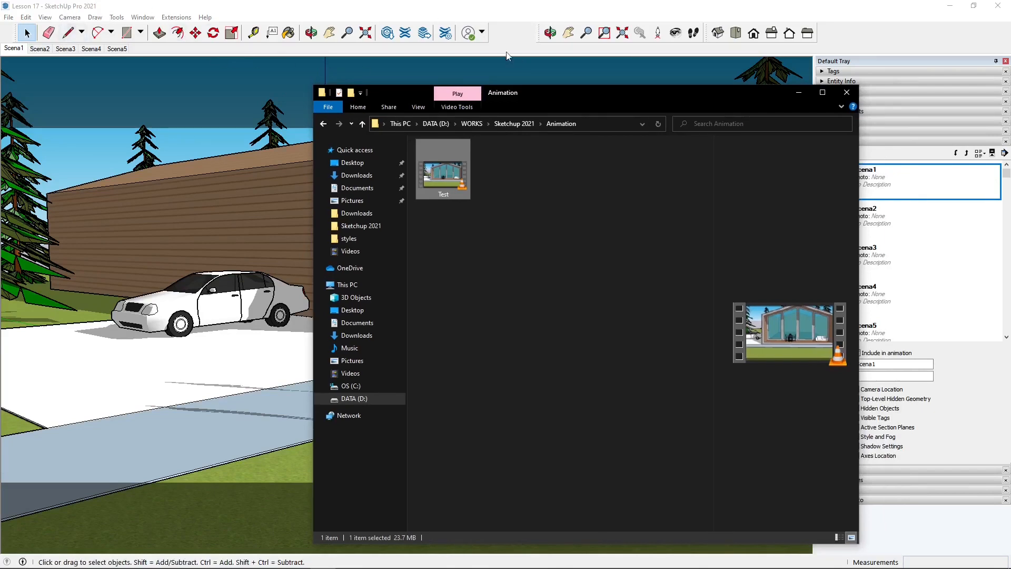
pyautogui.moveTo(552, 100); pyautogui.dragTo(507, 81)
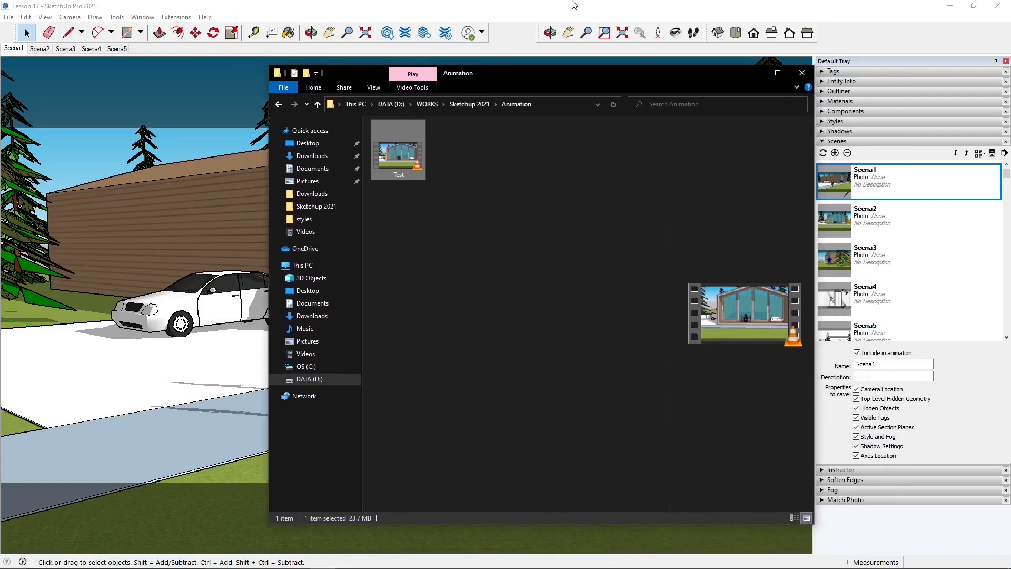
pyautogui.doubleClick(407, 166)
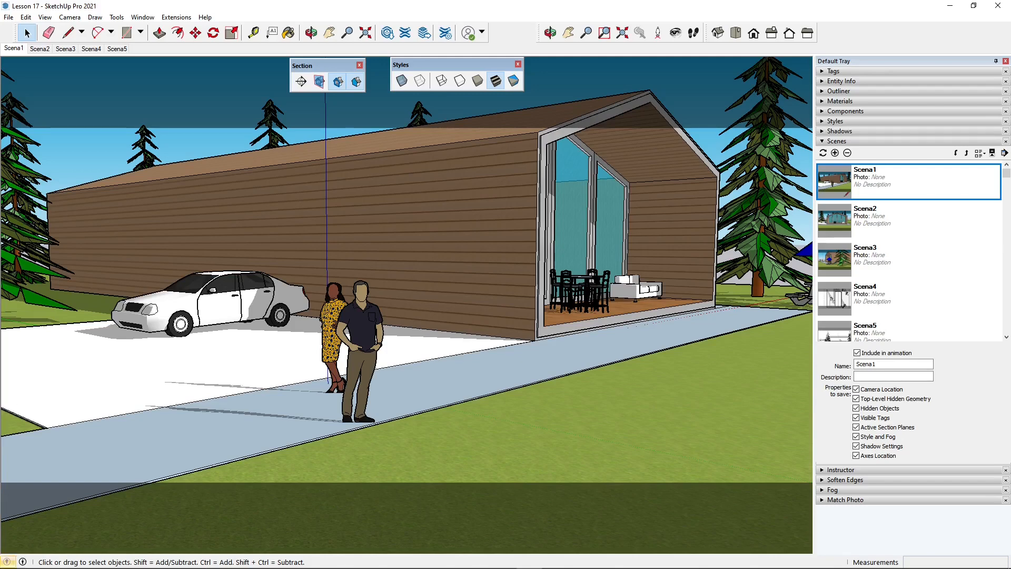
# Examine the house model from the roof, glazed front and garden side, keeping the floating toolbars out of the way
pyautogui.scroll(-5, 469, 263)
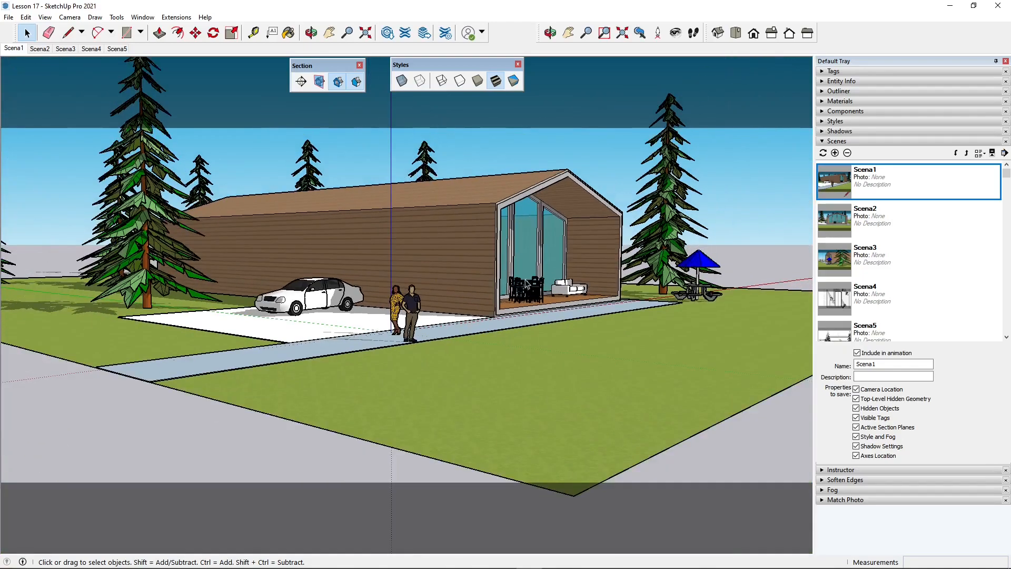
pyautogui.moveTo(527, 285); pyautogui.dragTo(246, 361, button='middle')
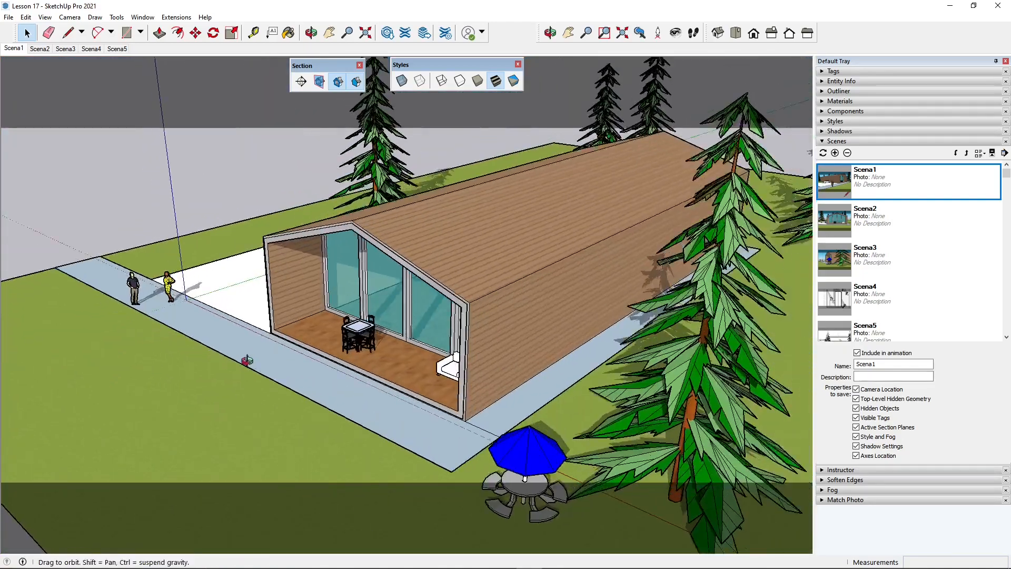
pyautogui.scroll(6, 283, 172)
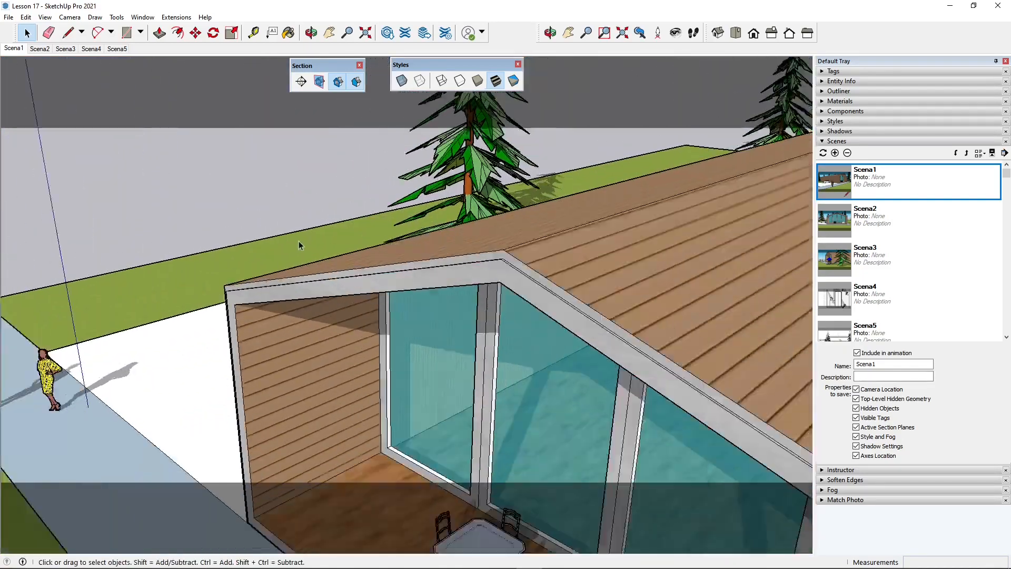
pyautogui.scroll(-7, 316, 237)
pyautogui.moveTo(332, 229); pyautogui.dragTo(551, 336, button='middle')
pyautogui.scroll(-3, 223, 318)
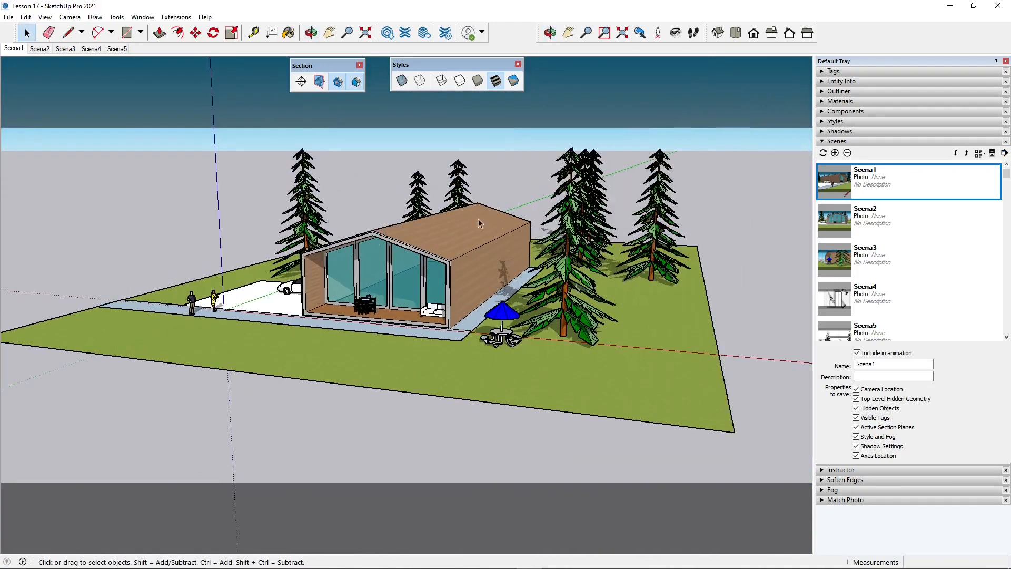
pyautogui.scroll(5, 480, 219)
pyautogui.scroll(-1, 413, 308)
pyautogui.scroll(-1, 412, 308)
pyautogui.moveTo(455, 279); pyautogui.dragTo(435, 265, button='middle')
pyautogui.keyDown('shift'); pyautogui.moveTo(245, 331); pyautogui.dragTo(329, 311, button='middle'); pyautogui.keyUp('shift')
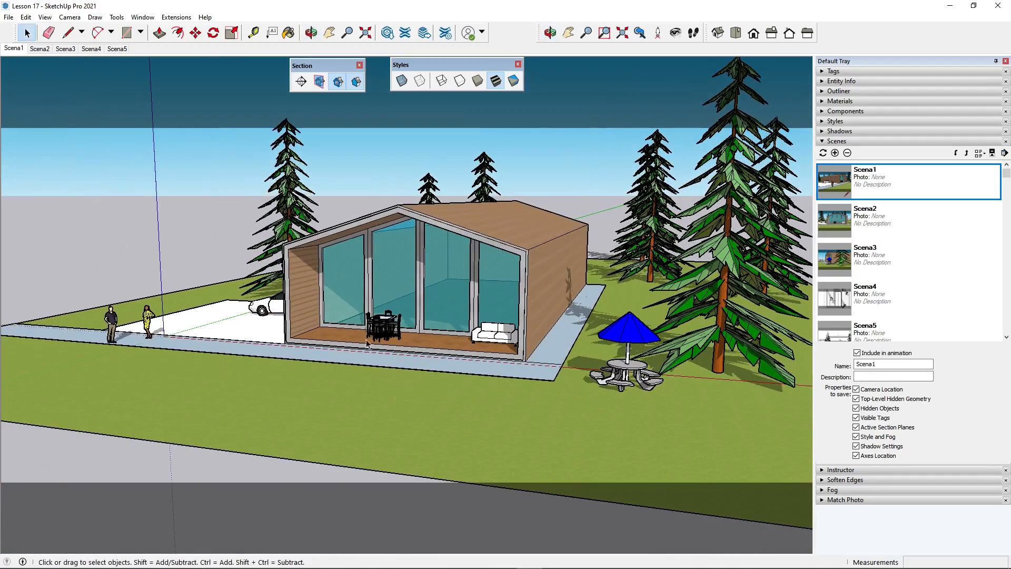
pyautogui.moveTo(452, 71); pyautogui.dragTo(462, 74)
pyautogui.moveTo(323, 69); pyautogui.dragTo(334, 69)
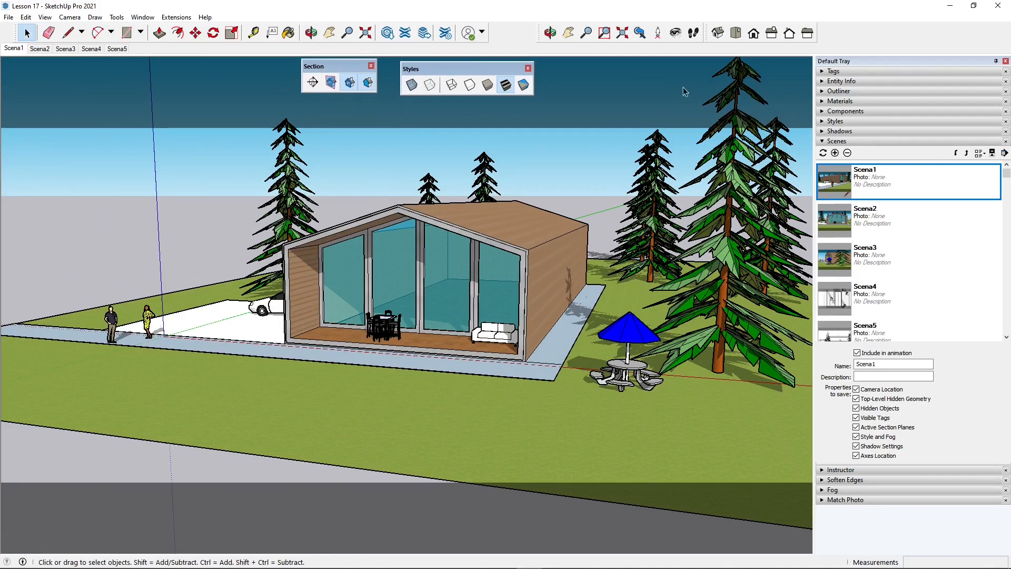
pyautogui.moveTo(459, 330); pyautogui.dragTo(461, 345, button='middle')
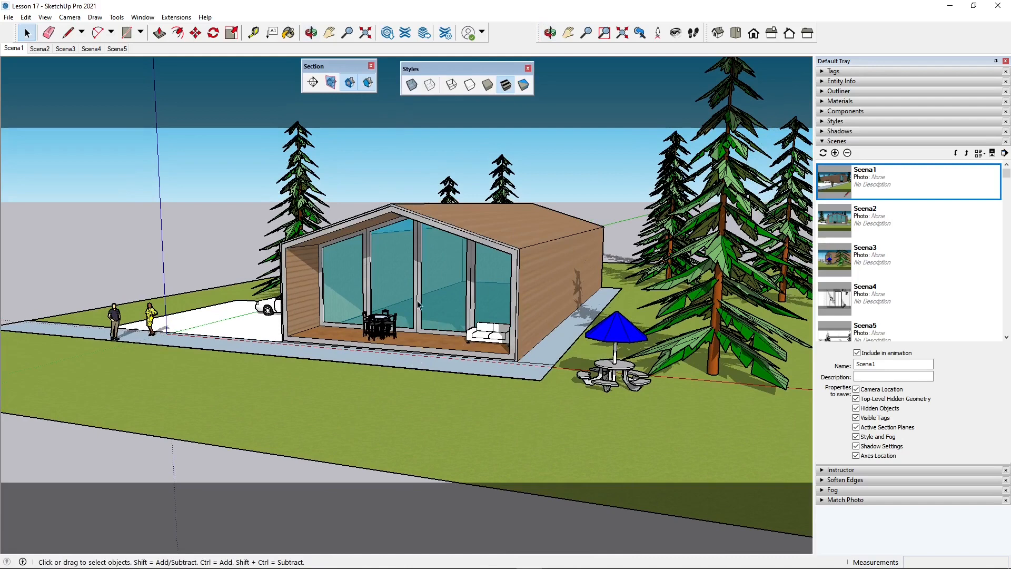
pyautogui.moveTo(419, 305); pyautogui.dragTo(468, 335, button='middle')
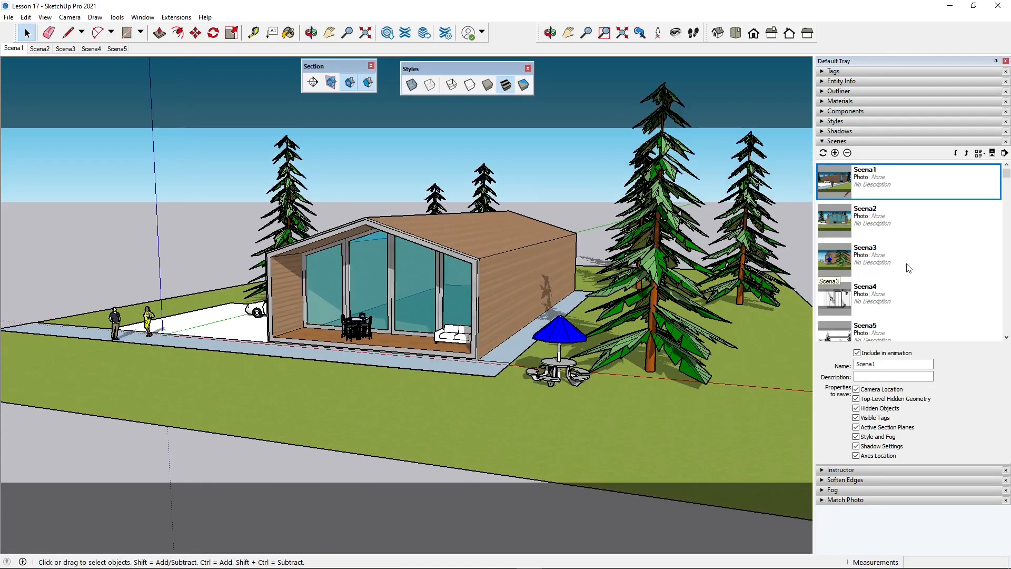
# Delete all five saved scenes, Scena1 through Scena5, confirming each deletion
pyautogui.scroll(-2, 897, 226)
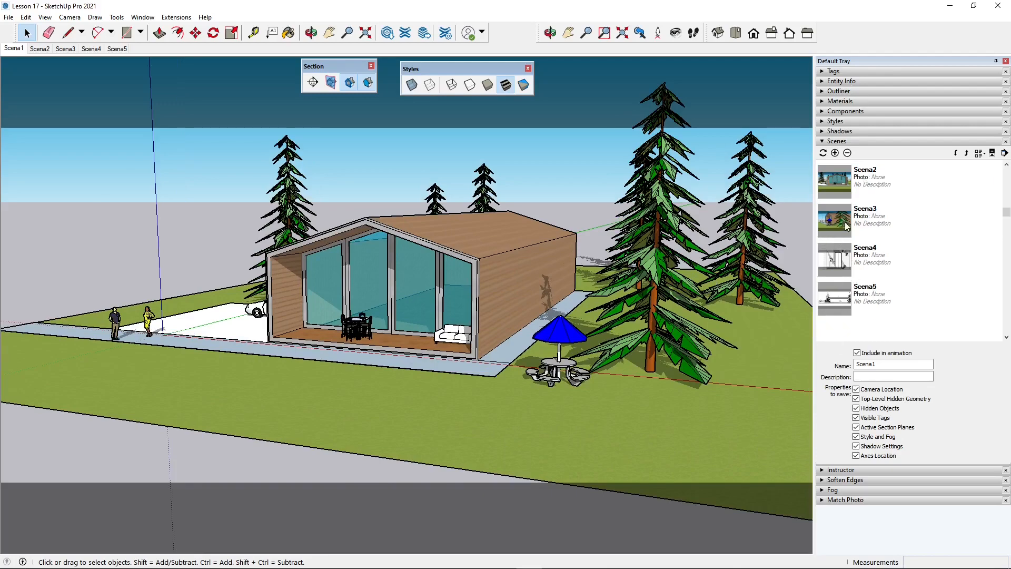
pyautogui.scroll(2, 855, 280)
pyautogui.click(848, 152)
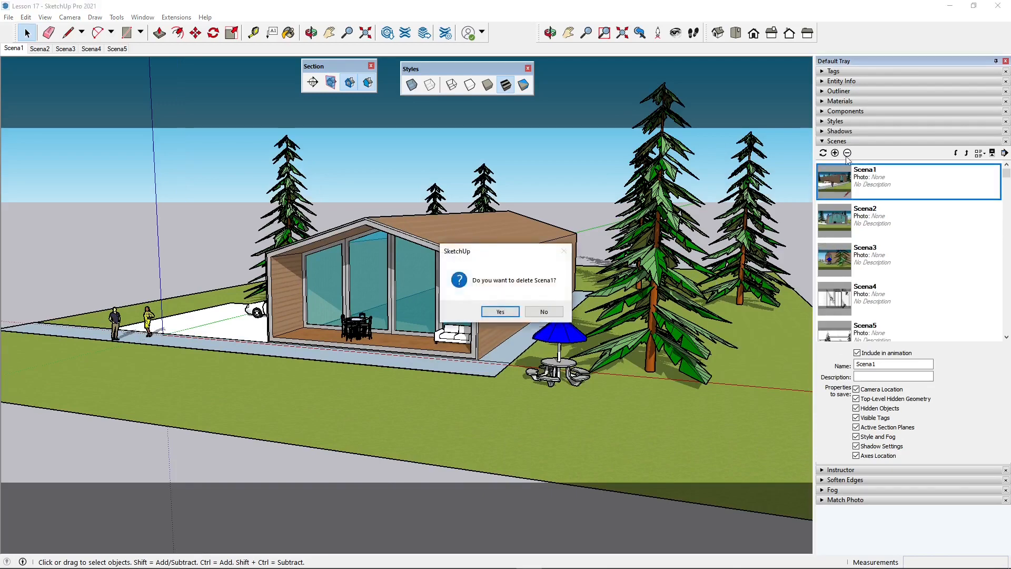
pyautogui.click(500, 313)
pyautogui.click(847, 152)
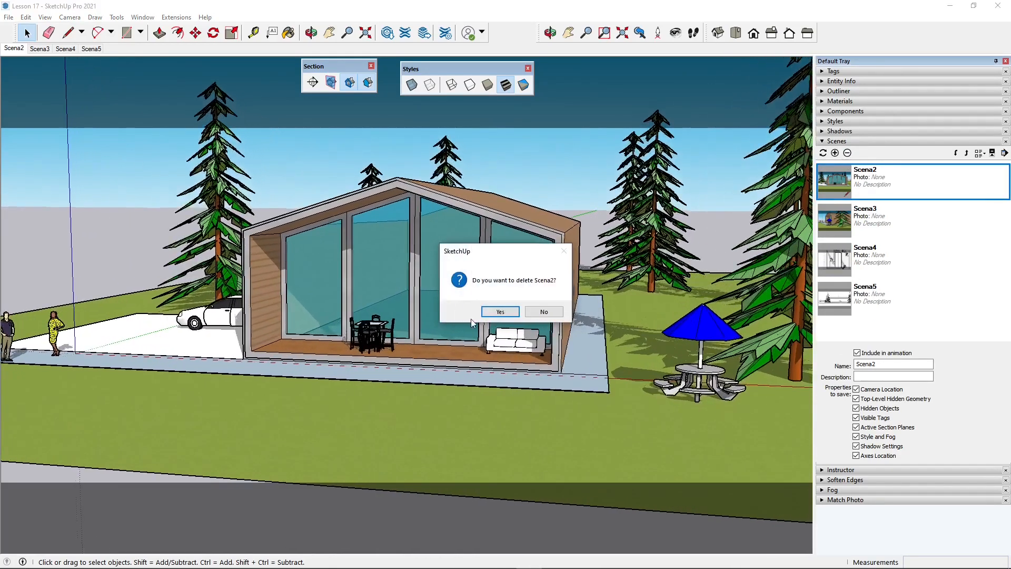
pyautogui.click(500, 311)
pyautogui.click(848, 153)
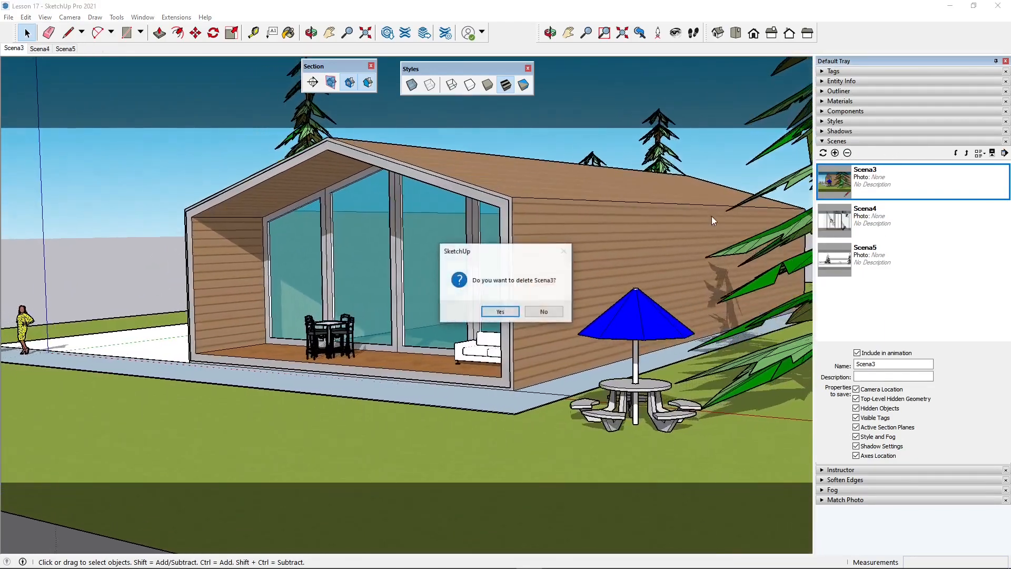
pyautogui.click(500, 311)
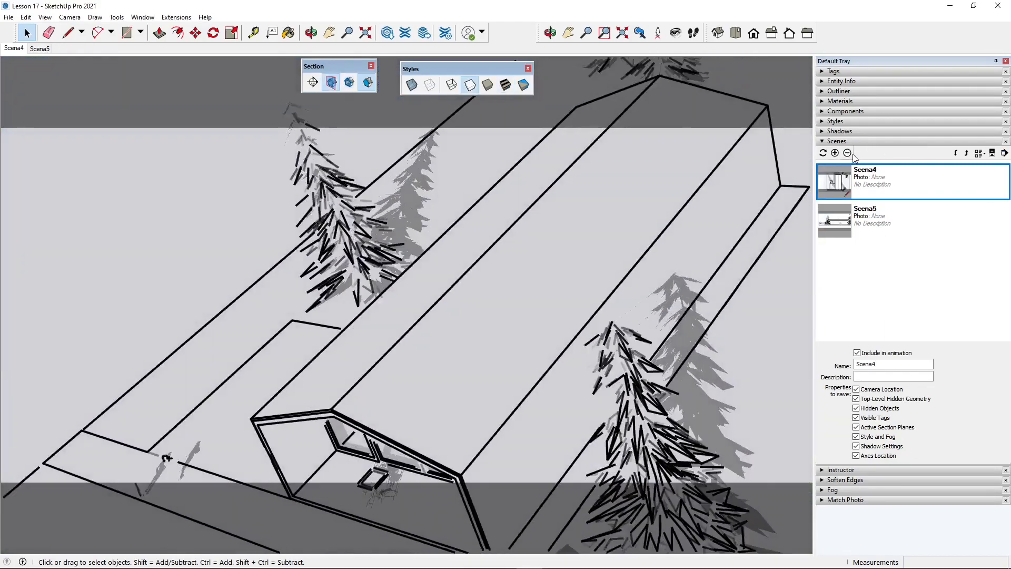
pyautogui.click(847, 152)
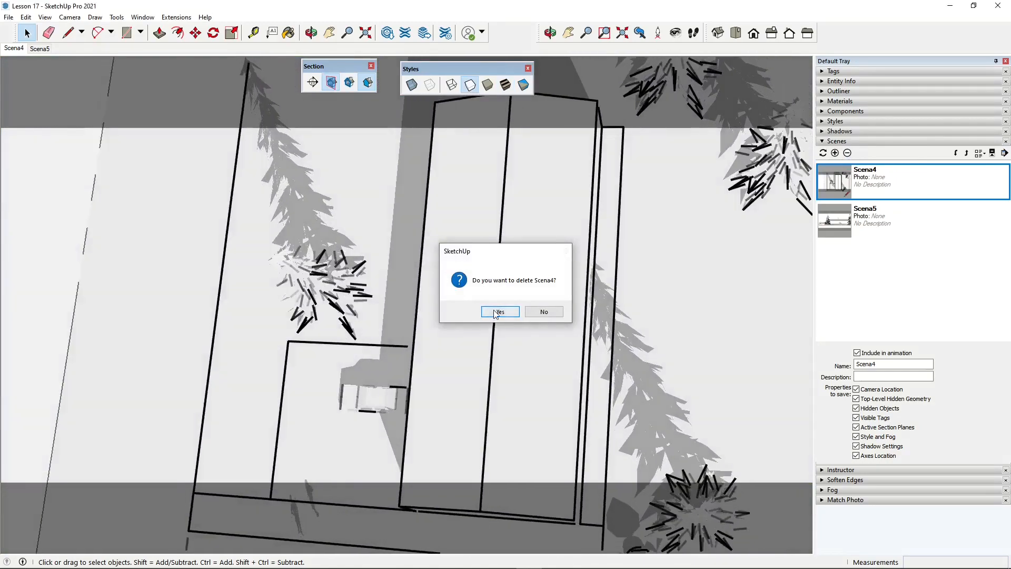
pyautogui.click(500, 311)
pyautogui.click(848, 153)
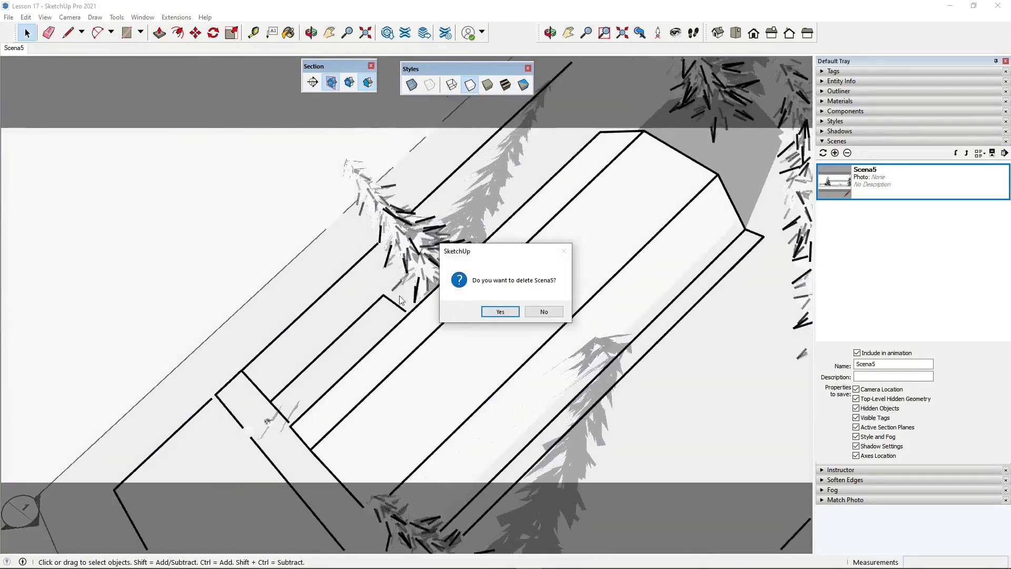
pyautogui.click(489, 312)
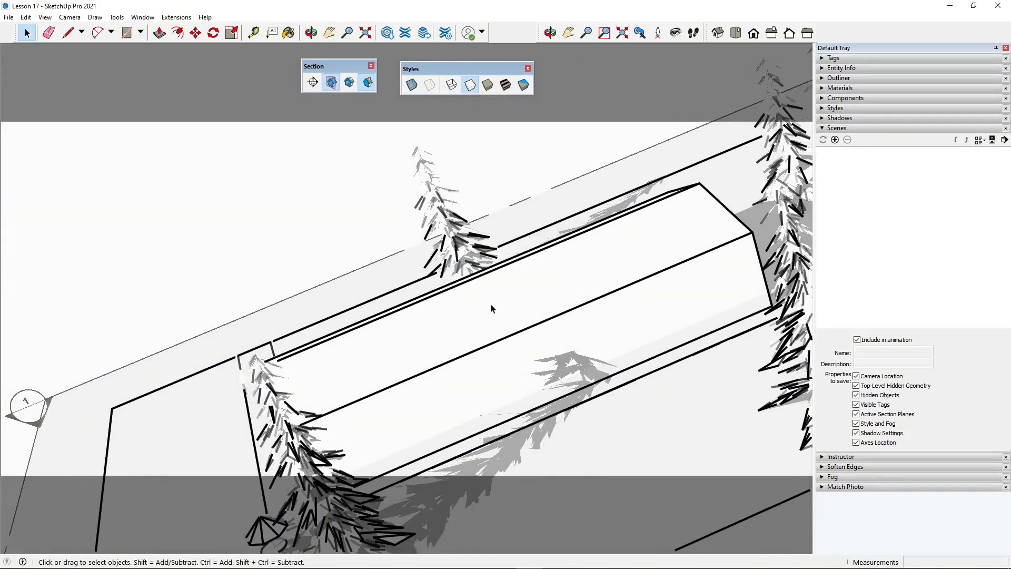
# Apply Simple Style from the Default Styles collection to the model
pyautogui.moveTo(494, 298); pyautogui.dragTo(446, 355, button='middle')
pyautogui.scroll(3, 419, 399)
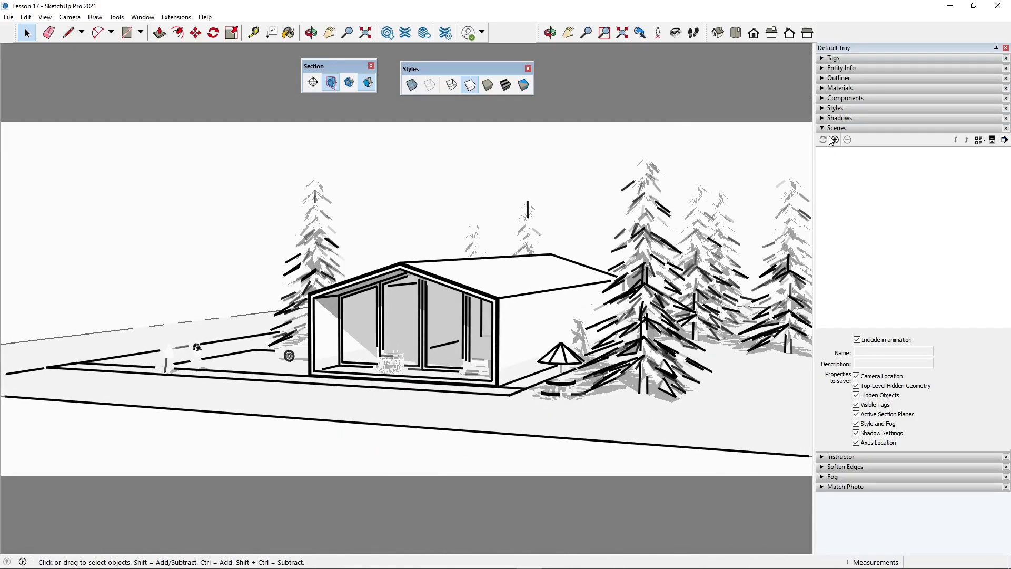
pyautogui.click(823, 108)
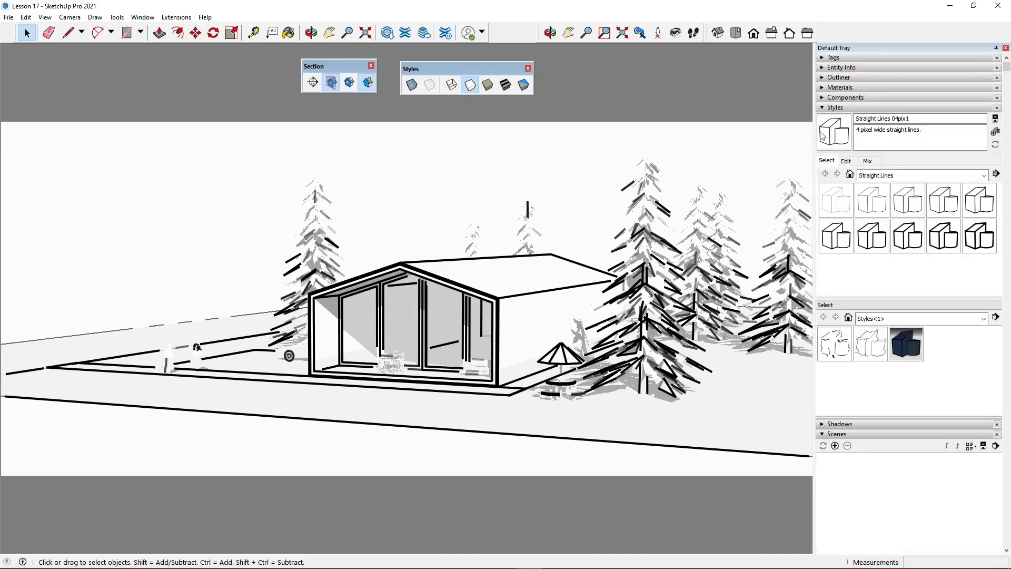
pyautogui.click(895, 176)
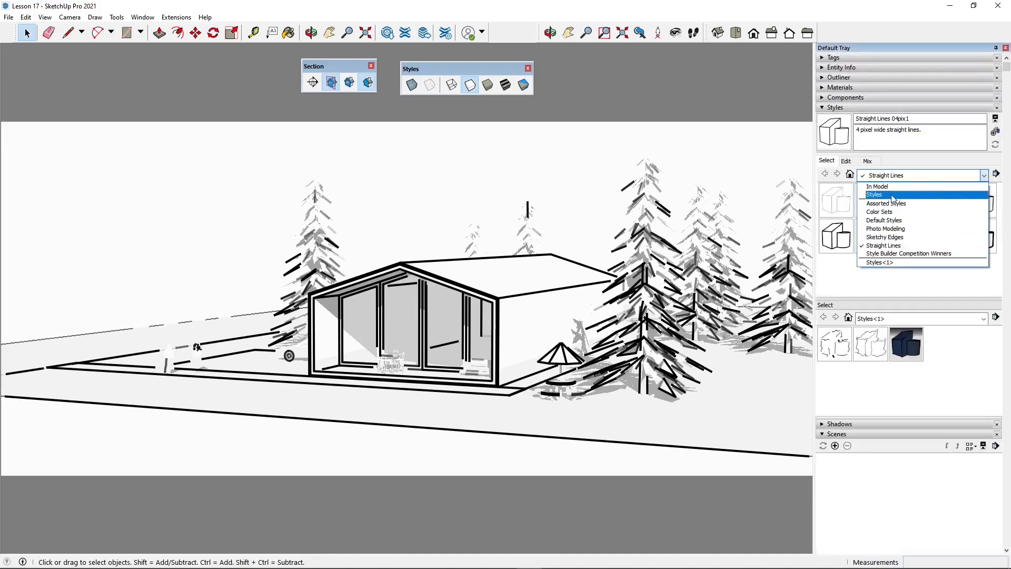
pyautogui.click(894, 196)
pyautogui.click(890, 176)
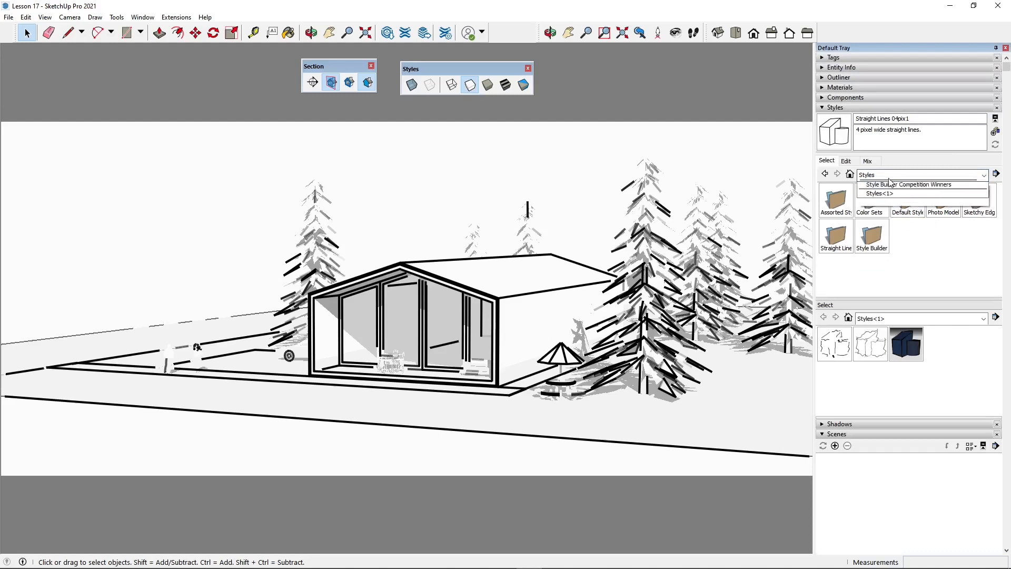
pyautogui.click(890, 227)
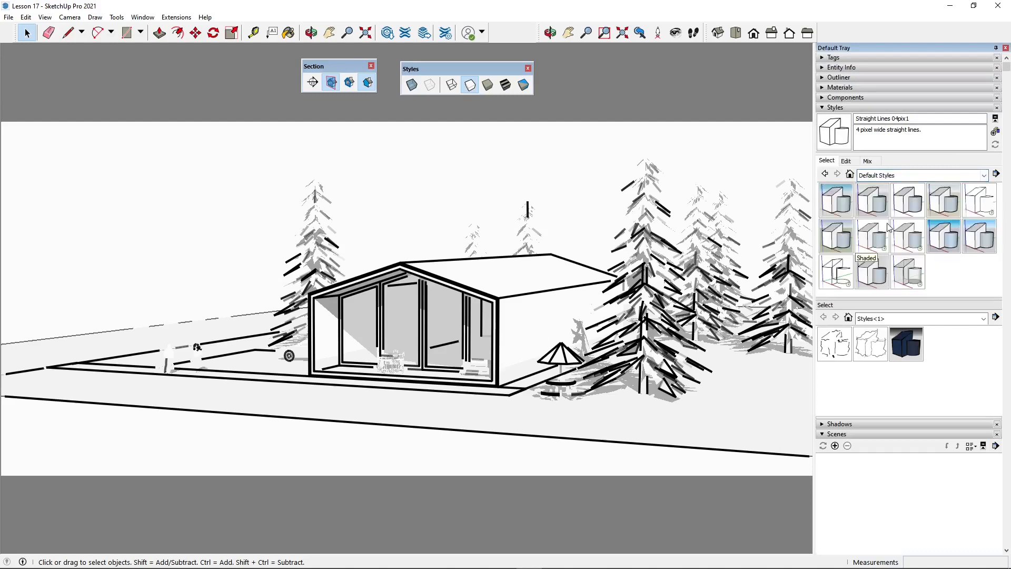
pyautogui.click(936, 239)
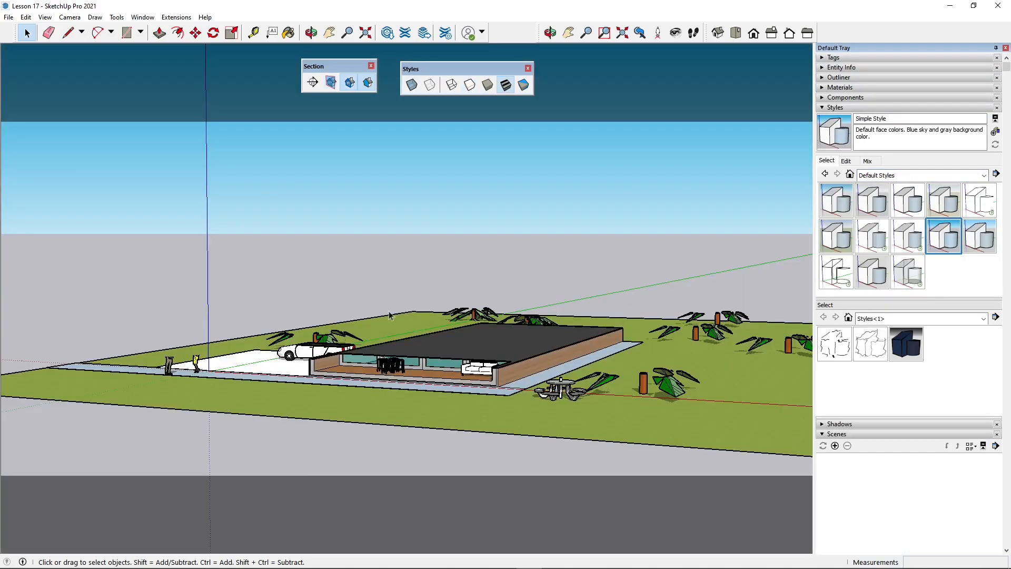
# Display the section planes and erase section plane 1 that cuts horizontally through the house
pyautogui.moveTo(350, 289); pyautogui.dragTo(325, 101, button='middle')
pyautogui.click(313, 82)
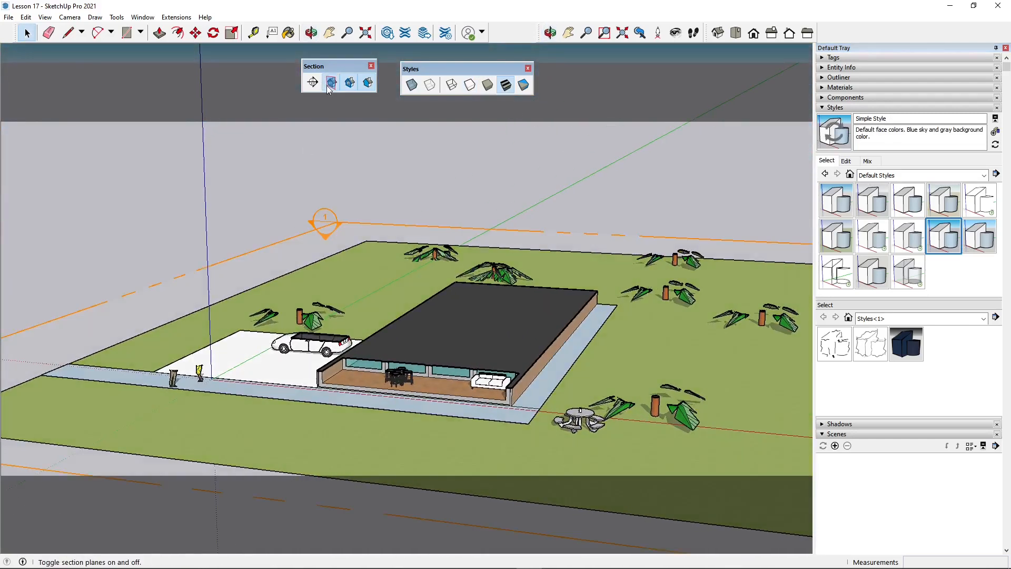
pyautogui.click(348, 227)
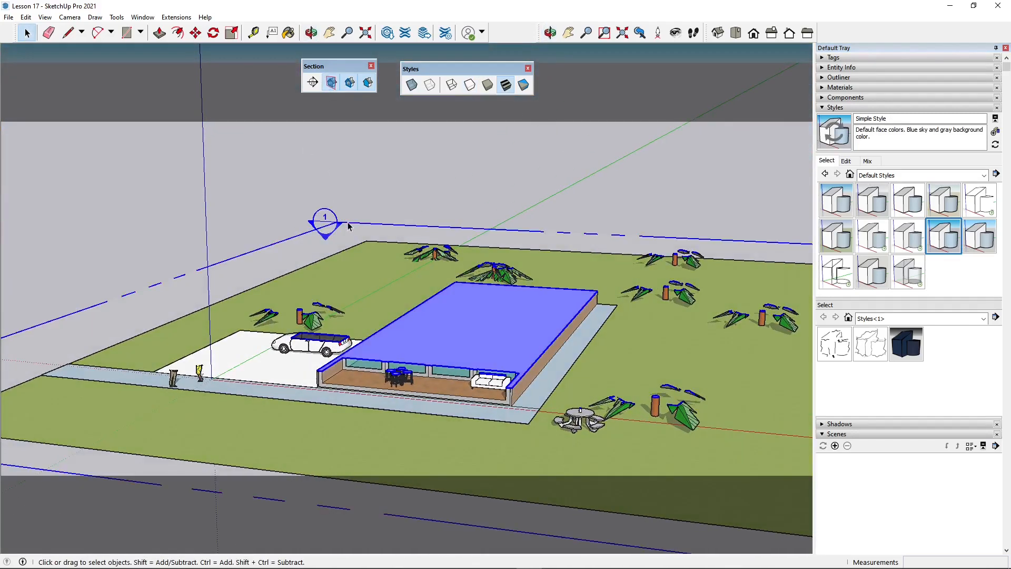
pyautogui.rightClick(348, 225)
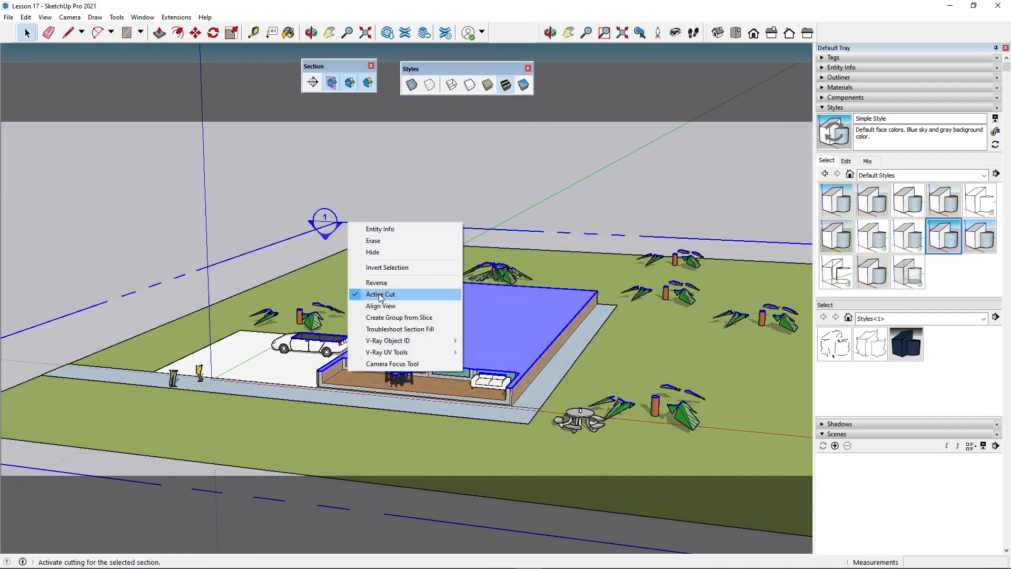
pyautogui.click(390, 241)
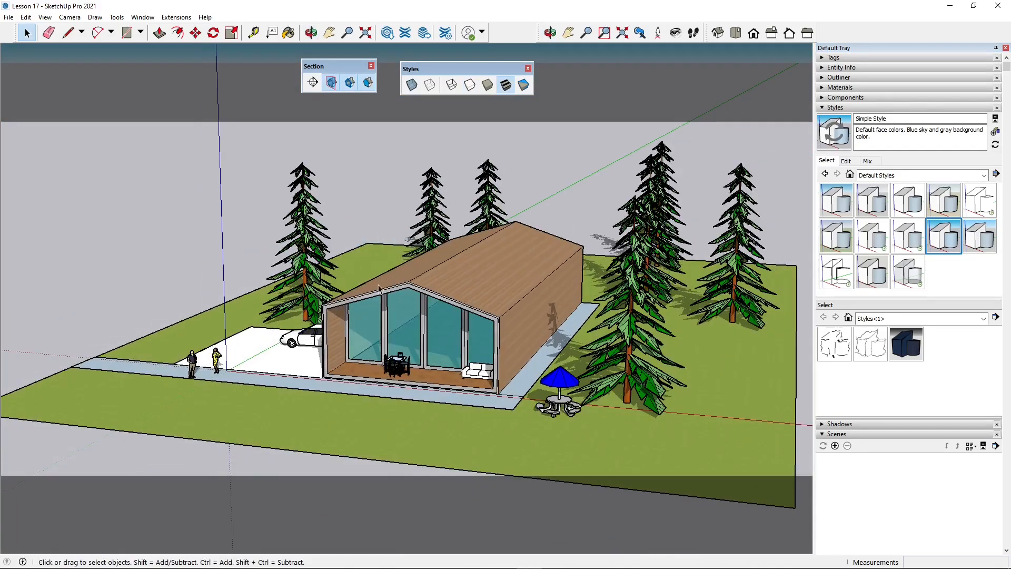
# Frame a close perspective view of the glazed front and side wall, including the two people and the picnic table
pyautogui.moveTo(423, 327); pyautogui.dragTo(524, 306, button='middle')
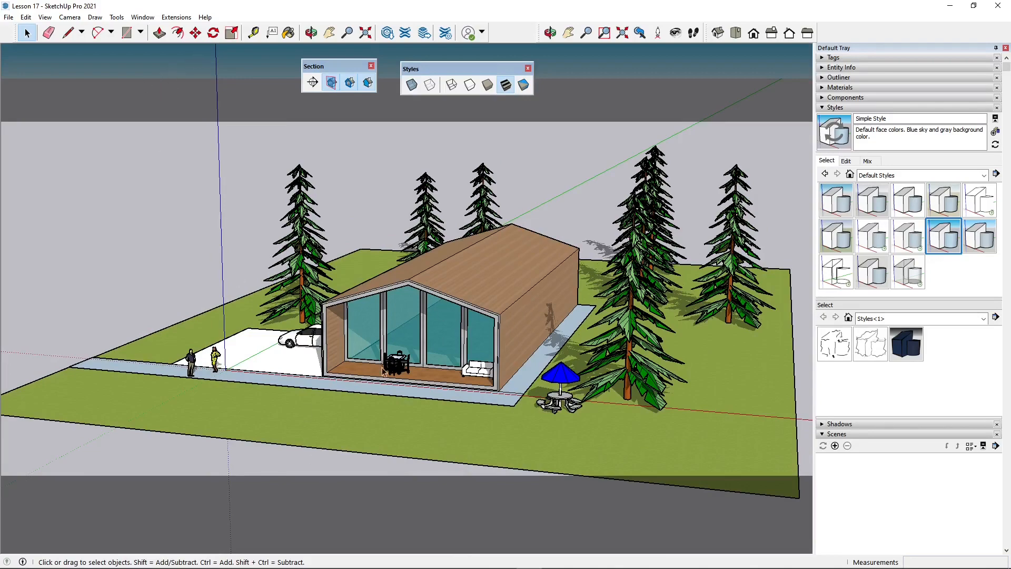
pyautogui.moveTo(383, 370); pyautogui.dragTo(550, 321, button='middle')
pyautogui.scroll(4, 551, 316)
pyautogui.moveTo(416, 350); pyautogui.dragTo(45, 347, button='middle')
pyautogui.keyDown('shift'); pyautogui.moveTo(424, 333); pyautogui.dragTo(581, 320, button='middle'); pyautogui.keyUp('shift')
pyautogui.scroll(2, 445, 286)
pyautogui.keyDown('shift'); pyautogui.moveTo(574, 279); pyautogui.dragTo(545, 246, button='middle'); pyautogui.keyUp('shift')
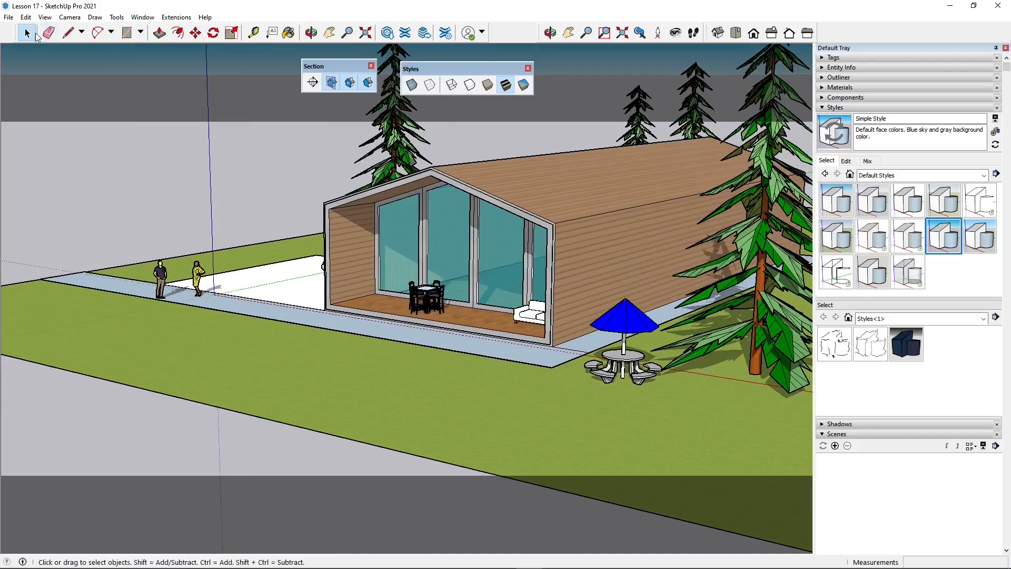
pyautogui.click(25, 18)
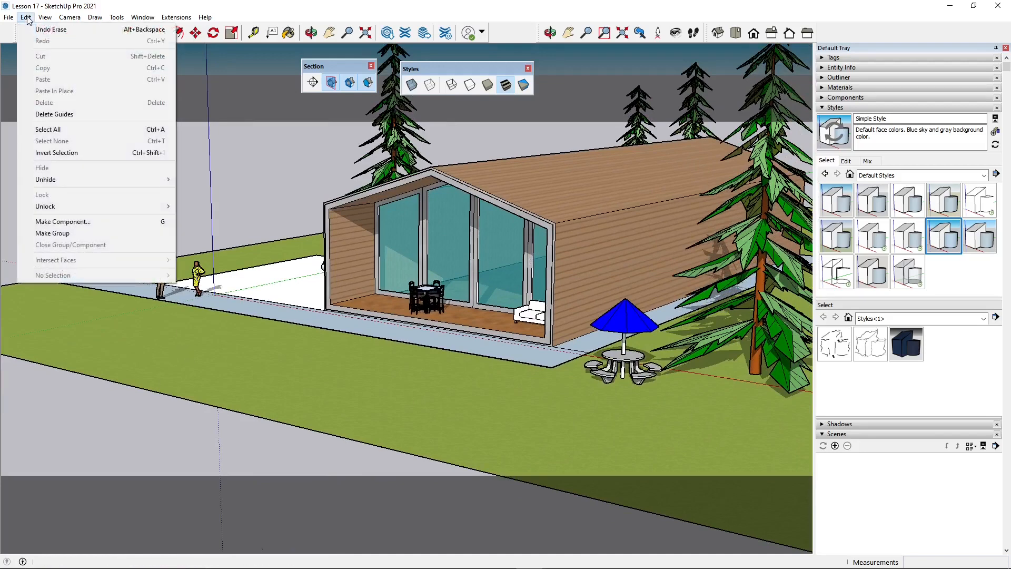
pyautogui.moveTo(53, 17)
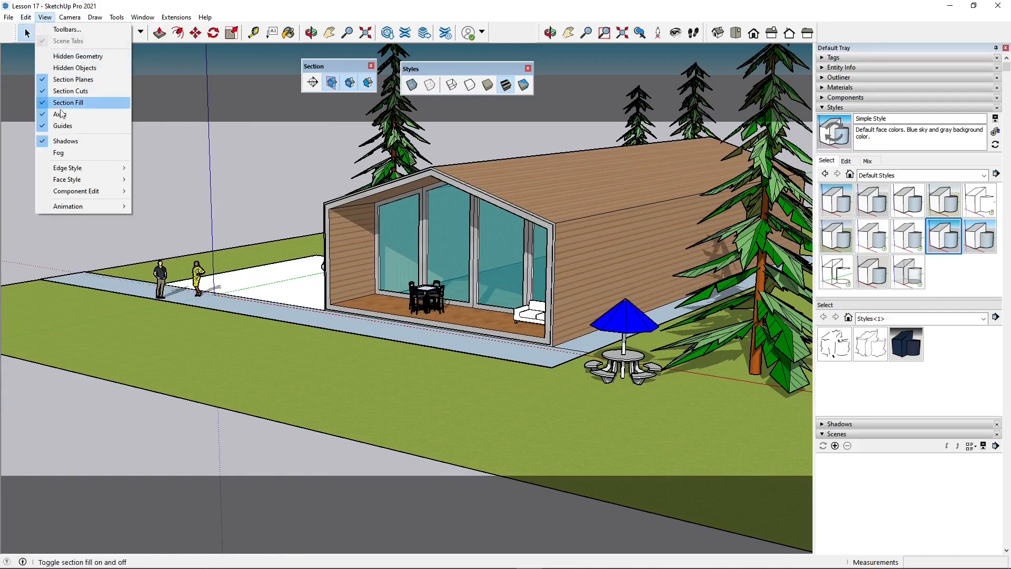
pyautogui.moveTo(70, 209)
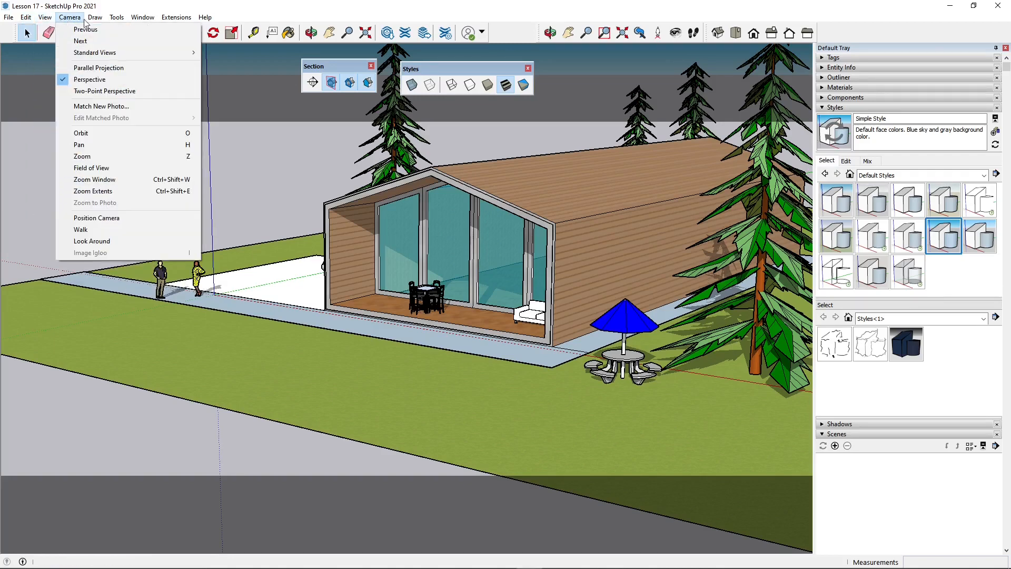
# Go back to the previous camera view and return to the next one
pyautogui.click(80, 29)
pyautogui.click(72, 18)
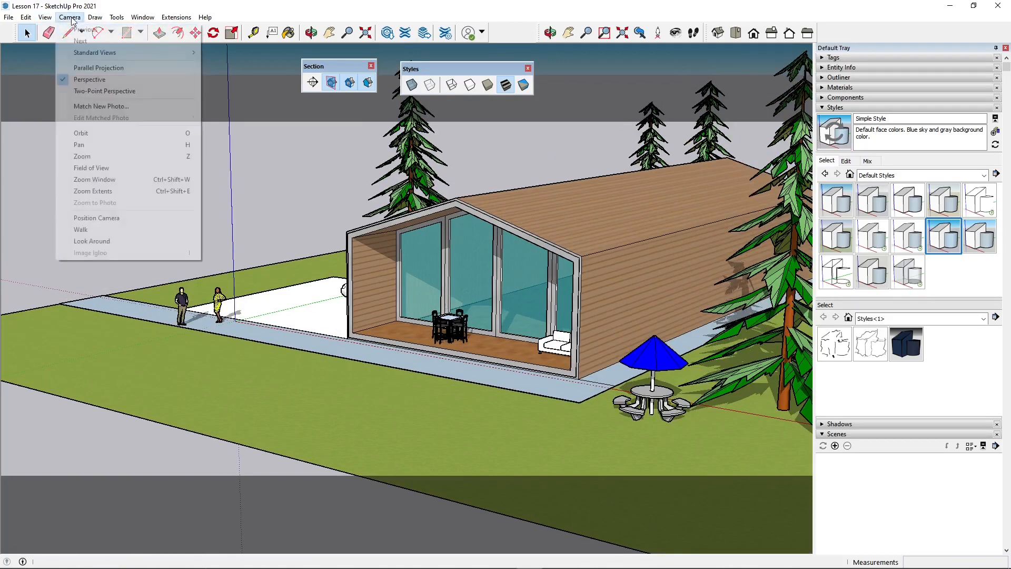
pyautogui.click(80, 41)
# Switch to the standard Top view and orbit from it to a raised perspective of the whole site with the glazed front
pyautogui.click(70, 18)
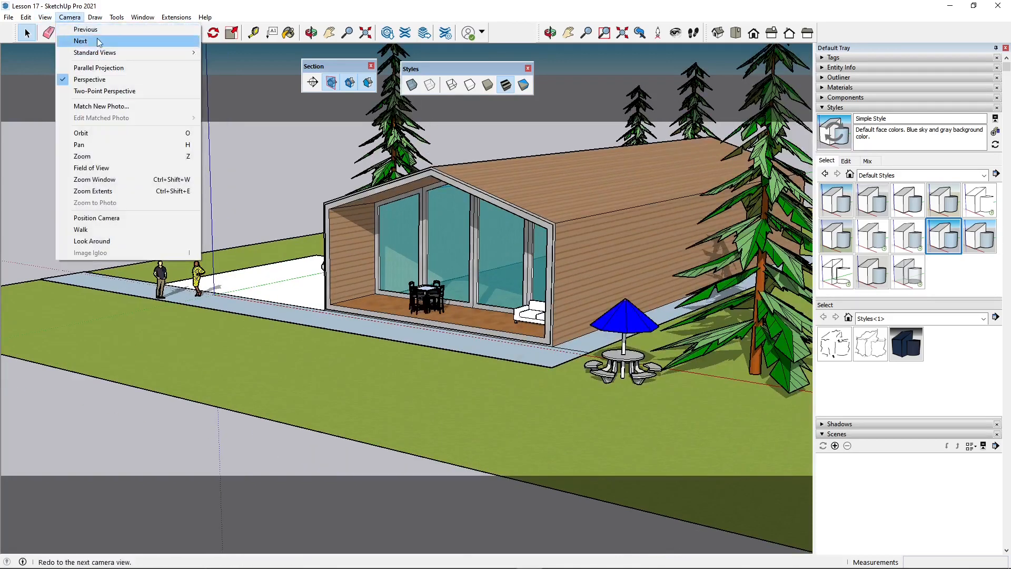
pyautogui.moveTo(182, 57)
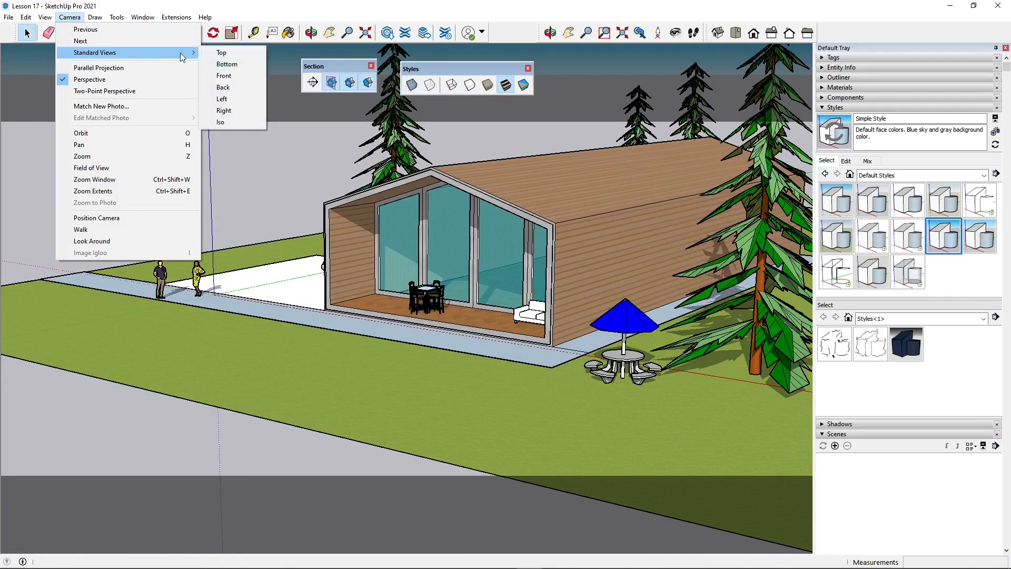
pyautogui.click(221, 53)
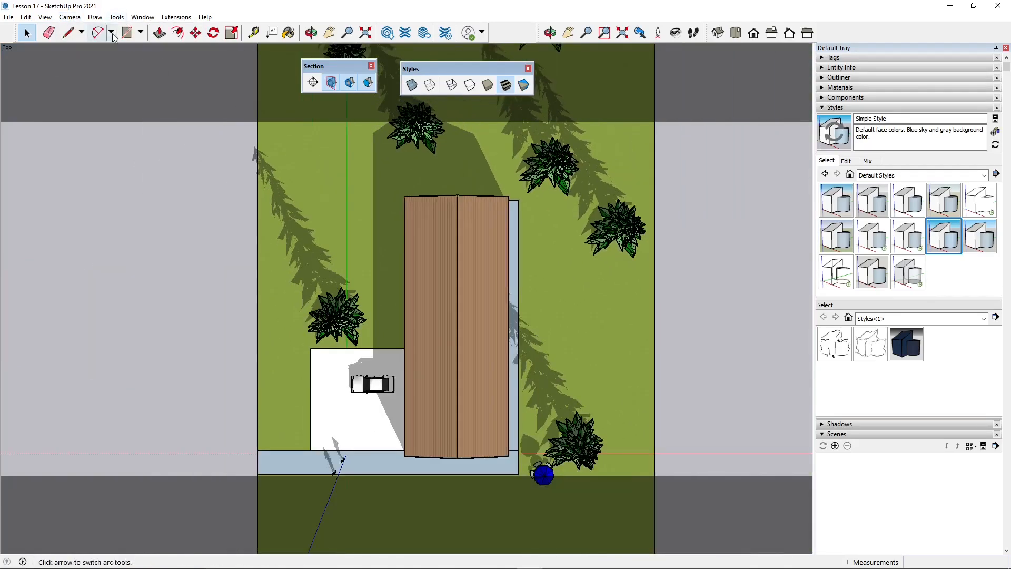
pyautogui.moveTo(318, 227); pyautogui.dragTo(284, 1, button='middle')
pyautogui.scroll(-2, 263, 231)
pyautogui.scroll(4, 411, 400)
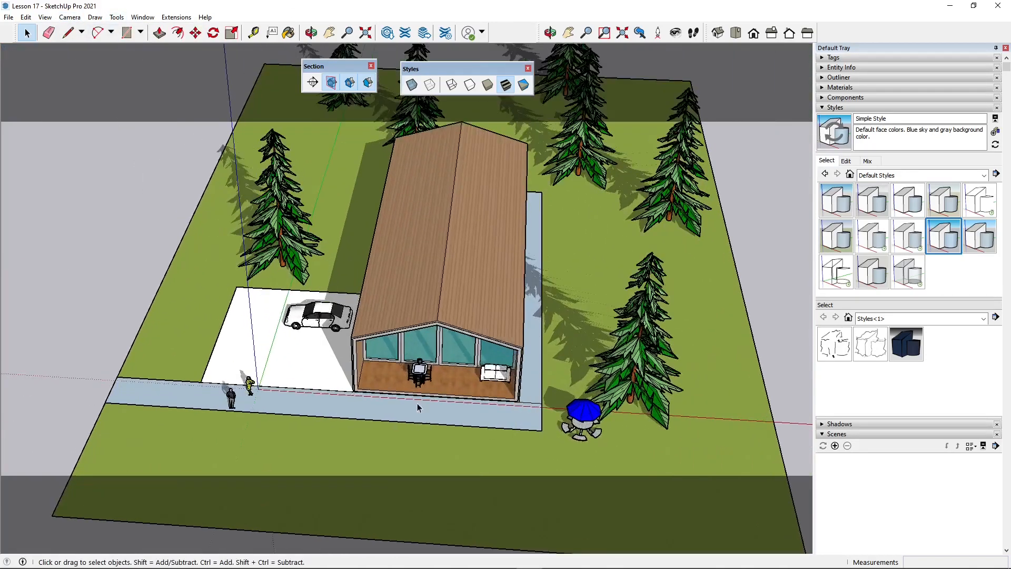
pyautogui.moveTo(417, 403); pyautogui.dragTo(354, 258, button='middle')
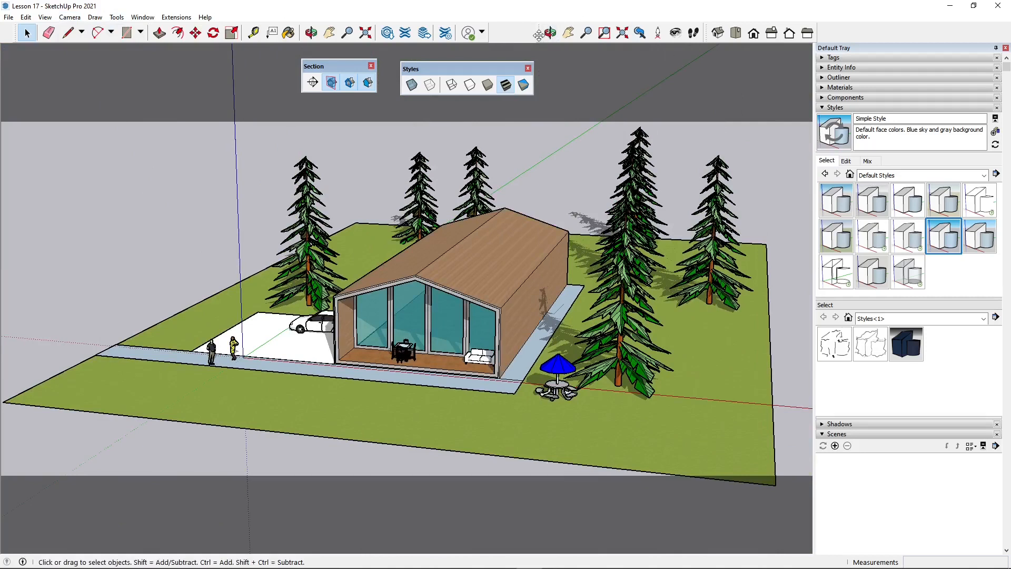
# Shift the Camera and Views toolbars slightly sideways so that they sit closer to the neighbouring tools
pyautogui.moveTo(538, 35); pyautogui.dragTo(519, 35)
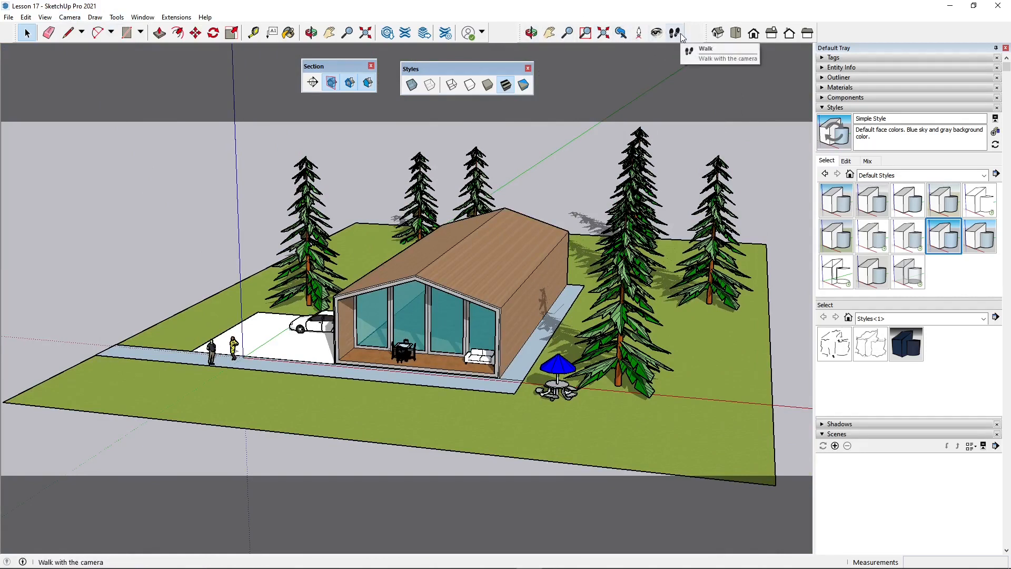
pyautogui.moveTo(707, 28); pyautogui.dragTo(702, 27)
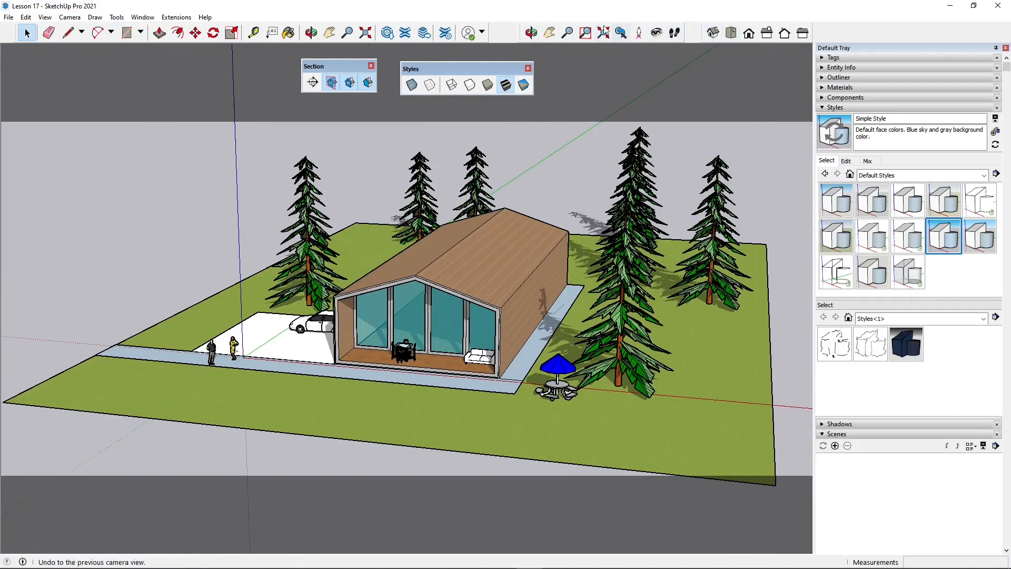
# Use the Field of View tool to widen the camera on the glazed front to 120 degrees
pyautogui.click(69, 17)
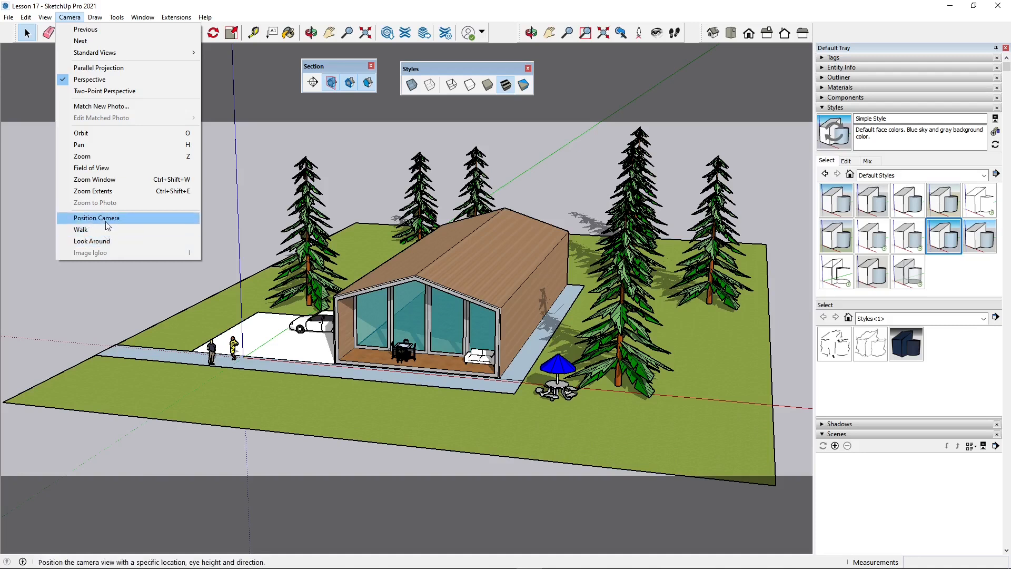
pyautogui.click(98, 167)
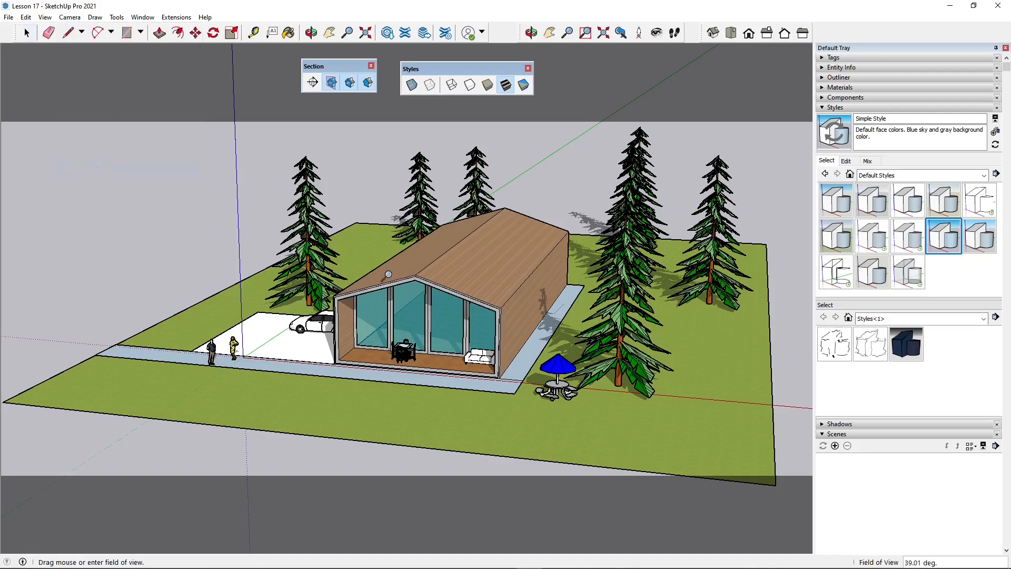
pyautogui.moveTo(381, 163); pyautogui.dragTo(427, 245)
pyautogui.scroll(3, 427, 246)
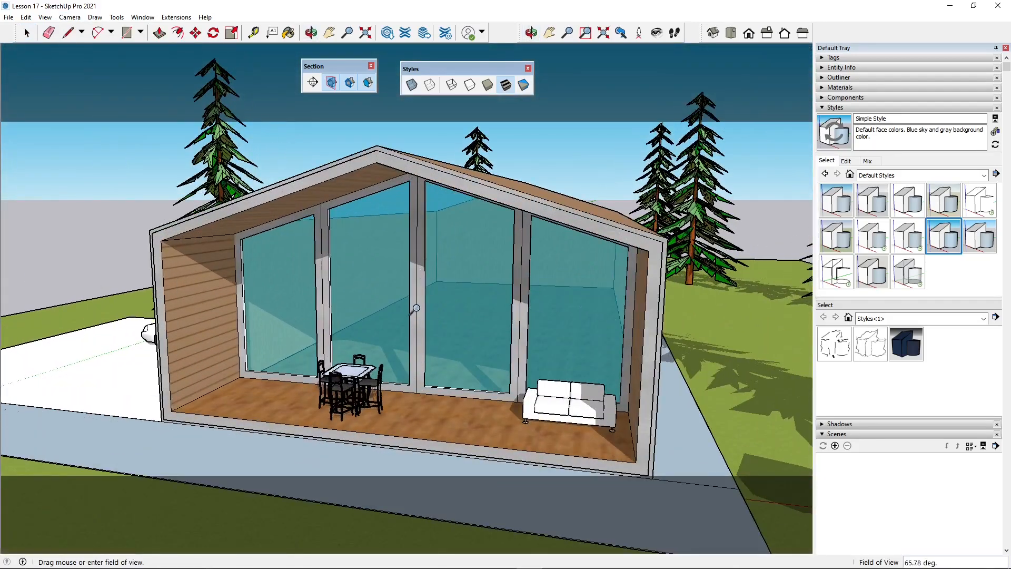
pyautogui.moveTo(416, 307); pyautogui.dragTo(450, 460)
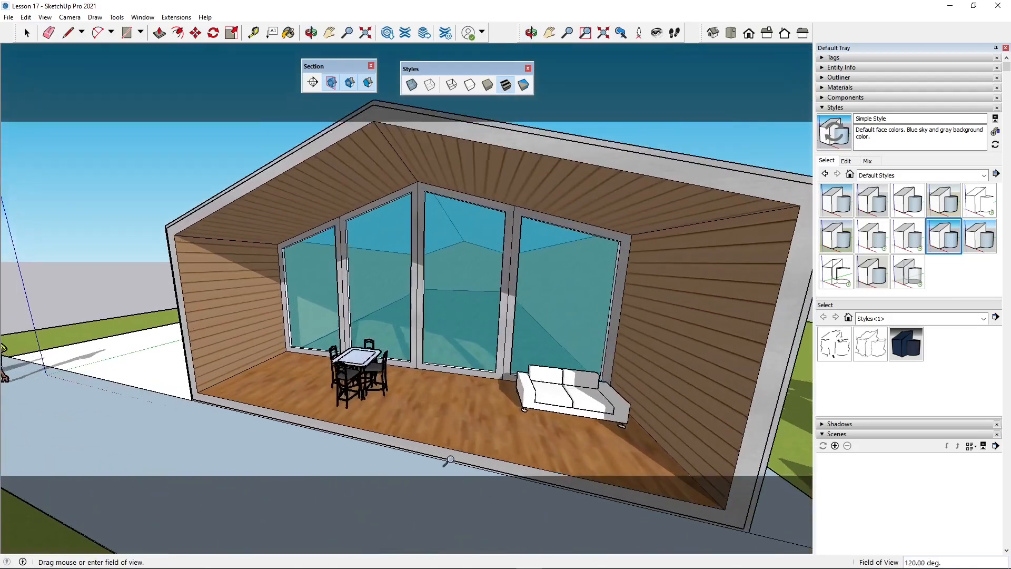
# Narrow the field of view to about 8 degrees while keeping the house front, people and picnic table in frame
pyautogui.moveTo(451, 459); pyautogui.dragTo(398, 298, button='middle')
pyautogui.moveTo(416, 350); pyautogui.dragTo(411, 245)
pyautogui.moveTo(413, 299); pyautogui.dragTo(425, 380, button='middle')
pyautogui.moveTo(425, 382); pyautogui.dragTo(432, 303)
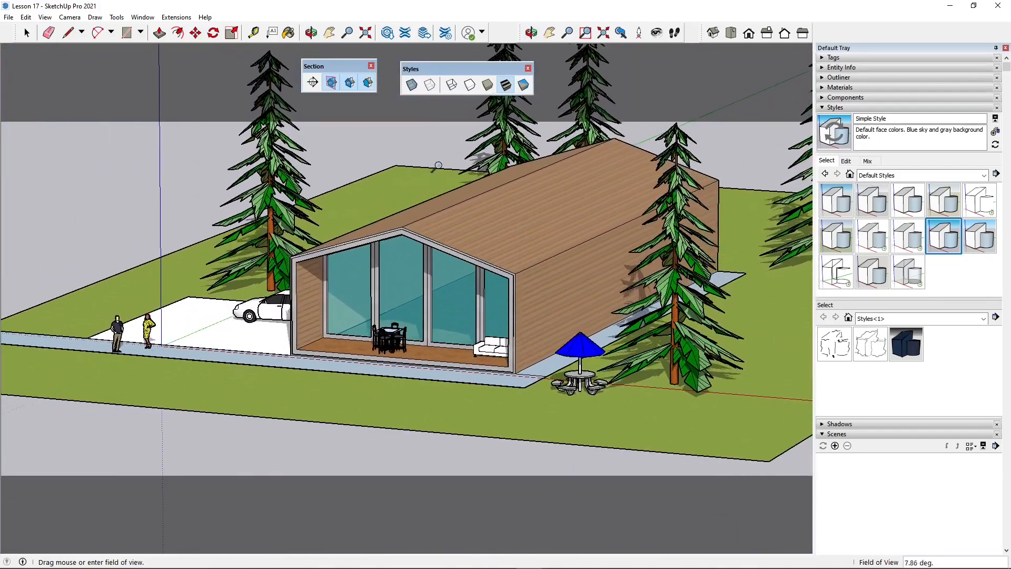
# Set the field of view to 30 degrees, then widen it freehand to about 62 degrees and reframe the glazed front
pyautogui.write('30')
pyautogui.press('Return')
pyautogui.moveTo(413, 391); pyautogui.dragTo(400, 324)
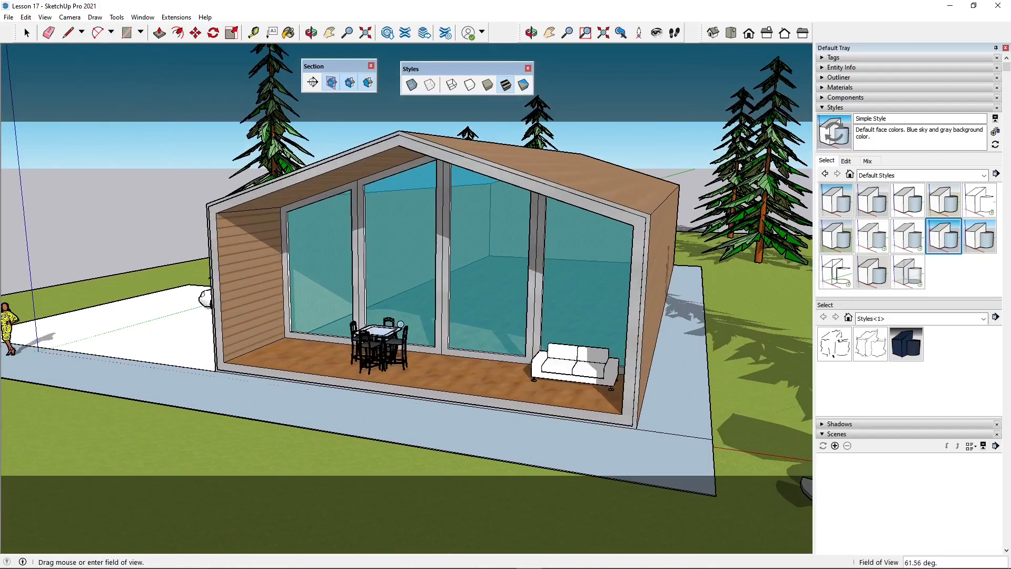
pyautogui.moveTo(406, 316); pyautogui.dragTo(324, 343, button='middle')
pyautogui.moveTo(333, 293); pyautogui.dragTo(440, 299, button='middle')
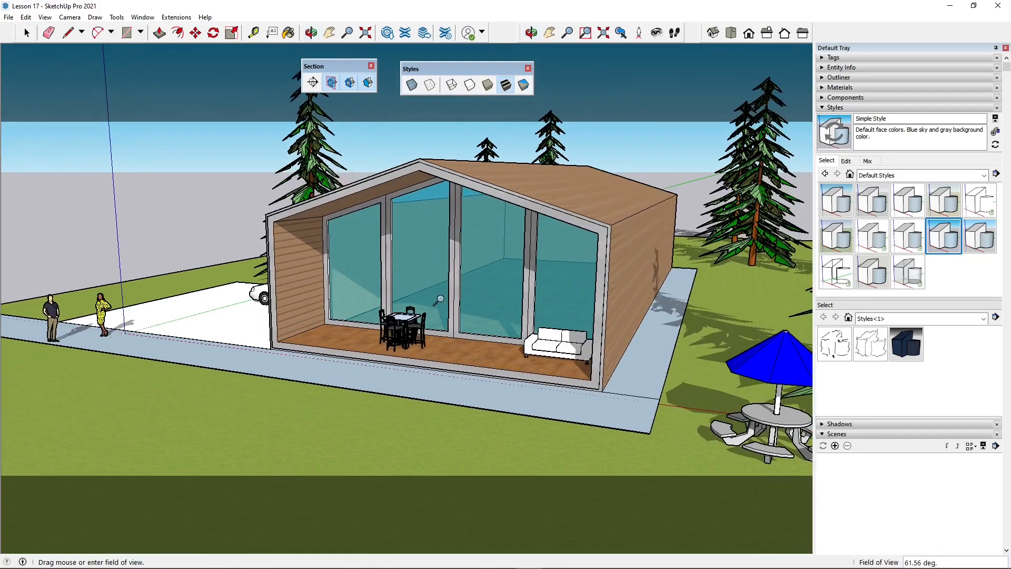
# Reset the camera with the Advanced Camera Tools and orbit around to the driveway side of the house
pyautogui.click(123, 19)
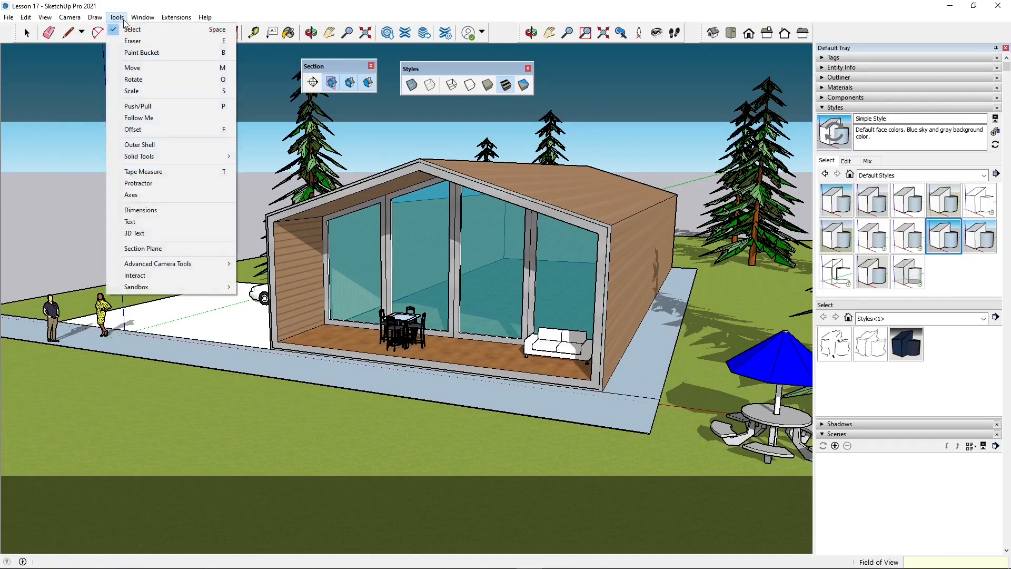
pyautogui.moveTo(162, 269)
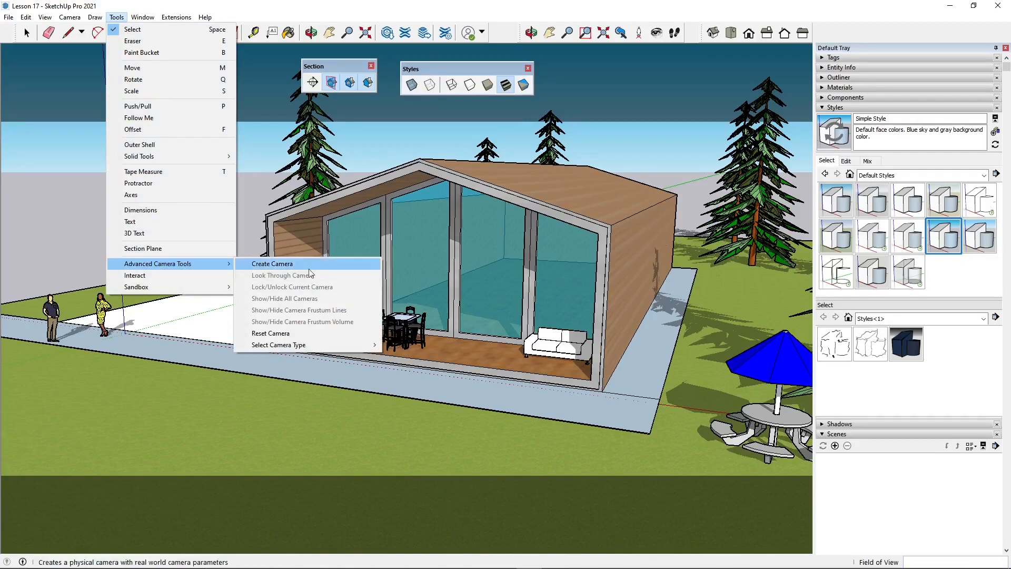
pyautogui.click(278, 338)
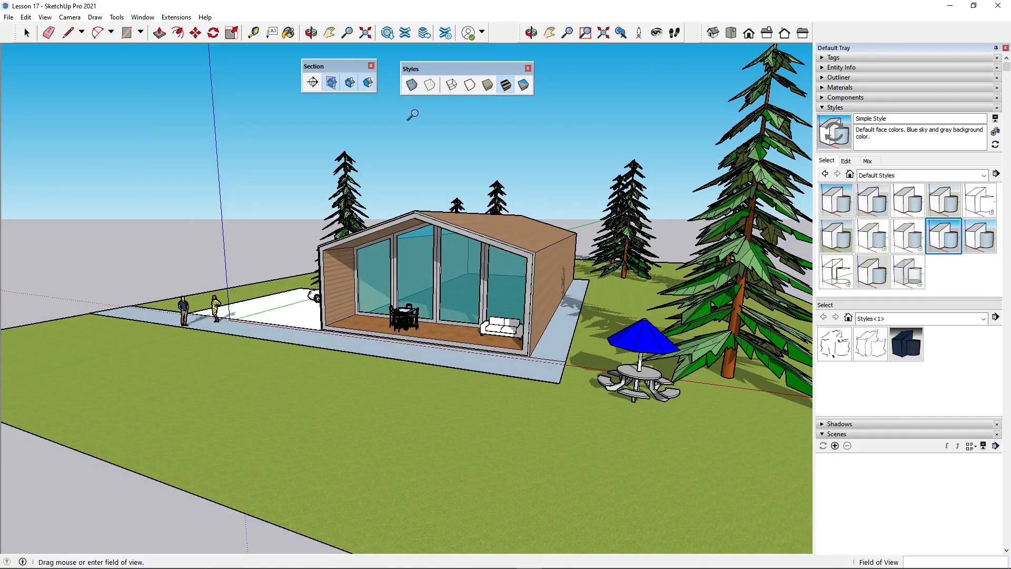
pyautogui.moveTo(209, 300); pyautogui.dragTo(412, 341, button='middle')
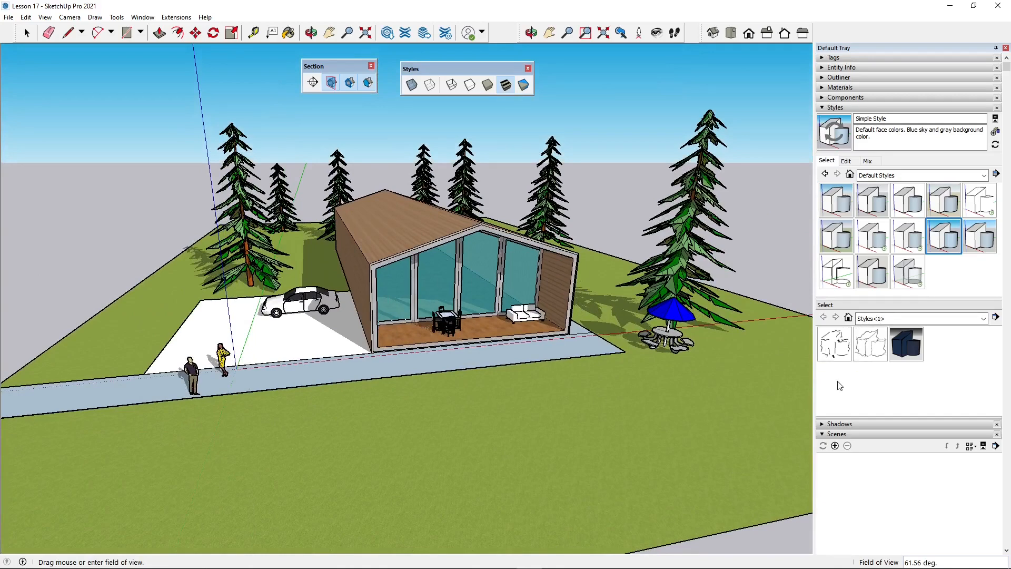
# Widen the field of view to about 79 degrees and frame a low, close view of the glazed front with the two people
pyautogui.moveTo(376, 400); pyautogui.dragTo(367, 361, button='middle')
pyautogui.moveTo(427, 330); pyautogui.dragTo(552, 314, button='middle')
pyautogui.moveTo(552, 313); pyautogui.dragTo(548, 370)
pyautogui.scroll(1, 548, 371)
pyautogui.moveTo(548, 370); pyautogui.dragTo(467, 348, button='middle')
pyautogui.moveTo(468, 347); pyautogui.dragTo(472, 383)
pyautogui.scroll(1, 471, 383)
pyautogui.moveTo(471, 383)
pyautogui.mouseDown(button='middle')
pyautogui.moveTo(474, 373)
pyautogui.moveTo(474, 384)
pyautogui.moveTo(436, 366)
pyautogui.moveTo(481, 388)
pyautogui.moveTo(458, 388)
pyautogui.mouseUp(button='middle')
pyautogui.scroll(2, 469, 371)
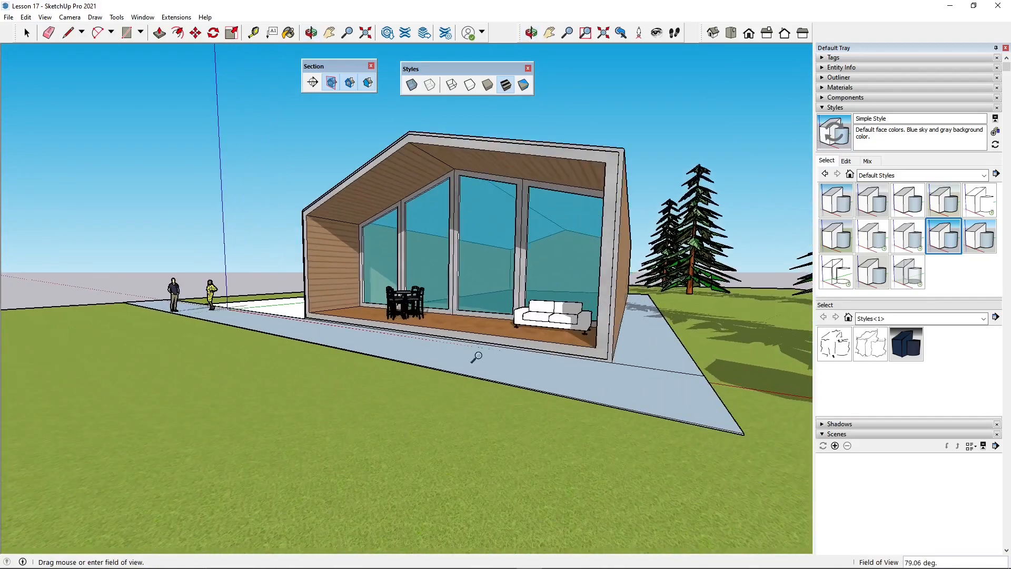
pyautogui.moveTo(517, 336); pyautogui.dragTo(368, 362, button='middle')
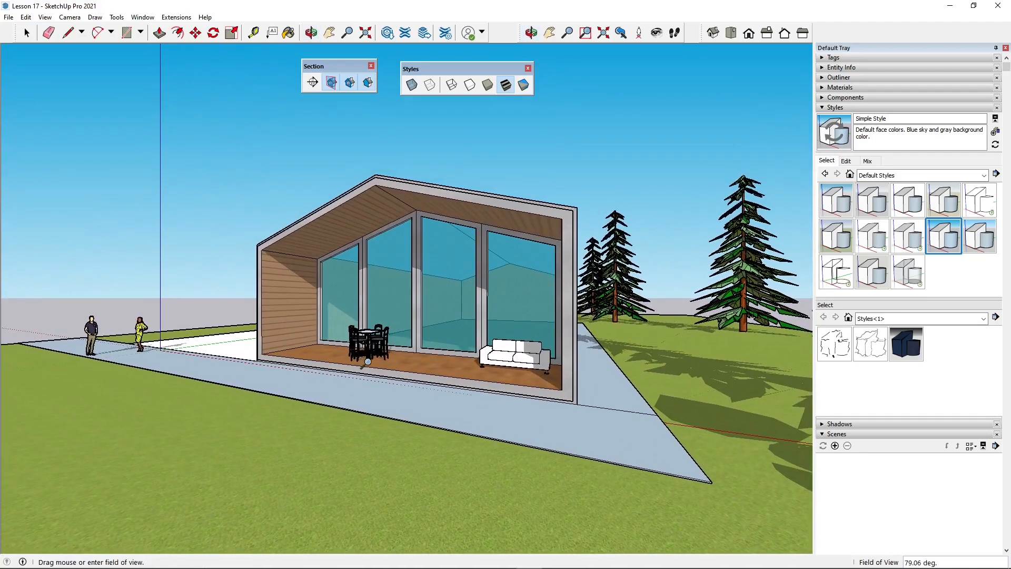
# Set the camera type to 16mm Camera Aperture
pyautogui.click(117, 17)
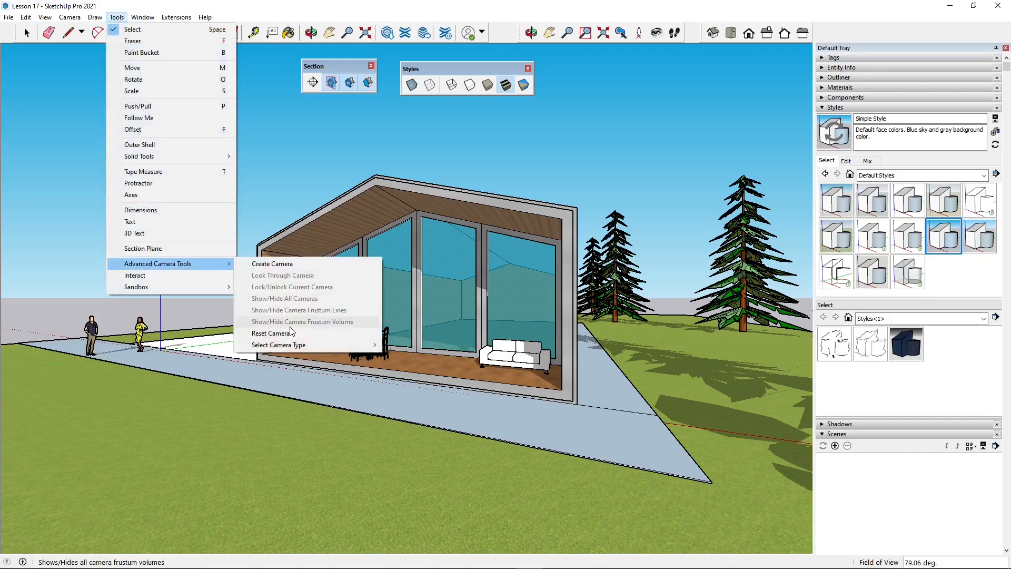
pyautogui.moveTo(305, 344)
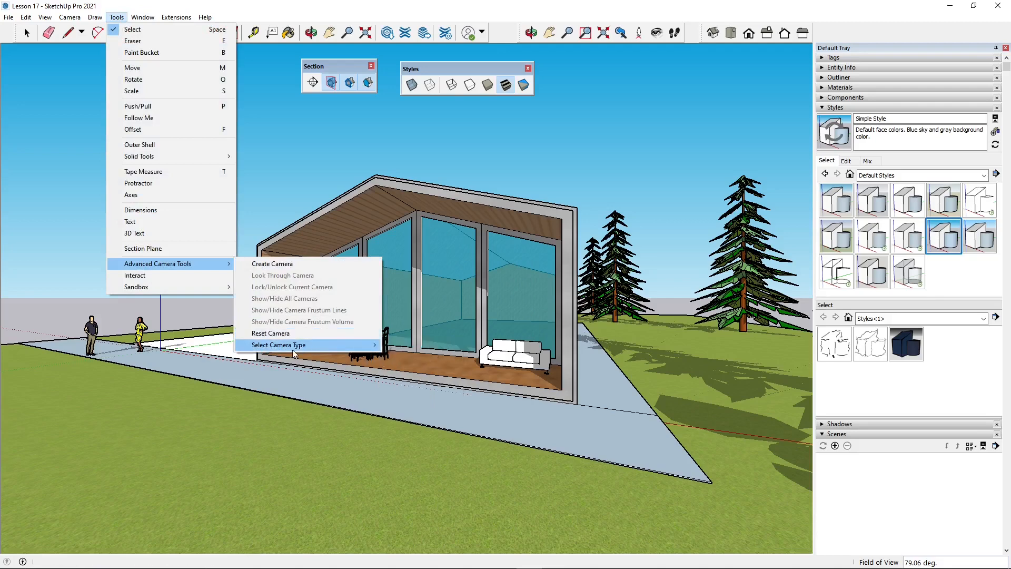
pyautogui.moveTo(409, 348)
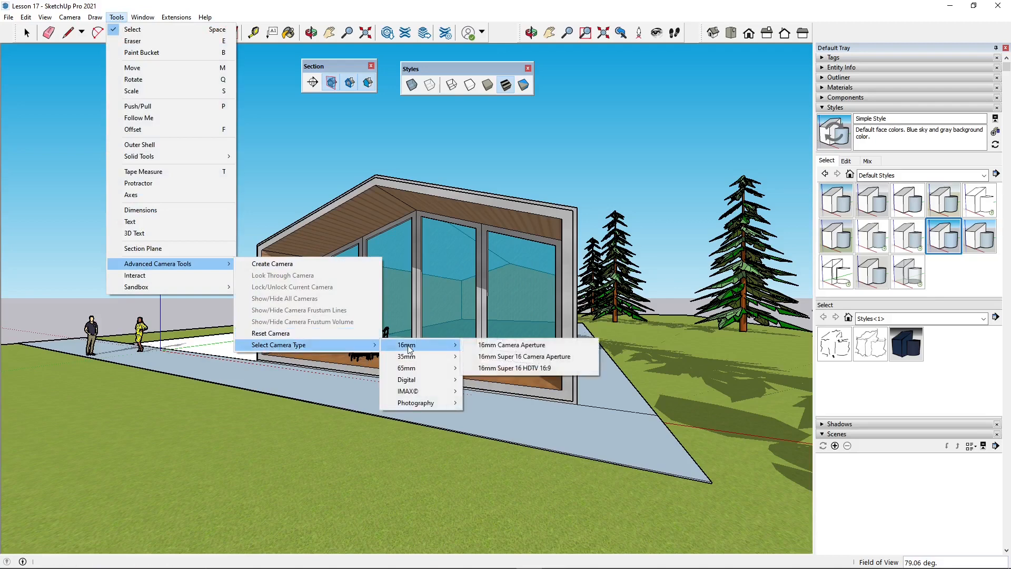
pyautogui.click(486, 345)
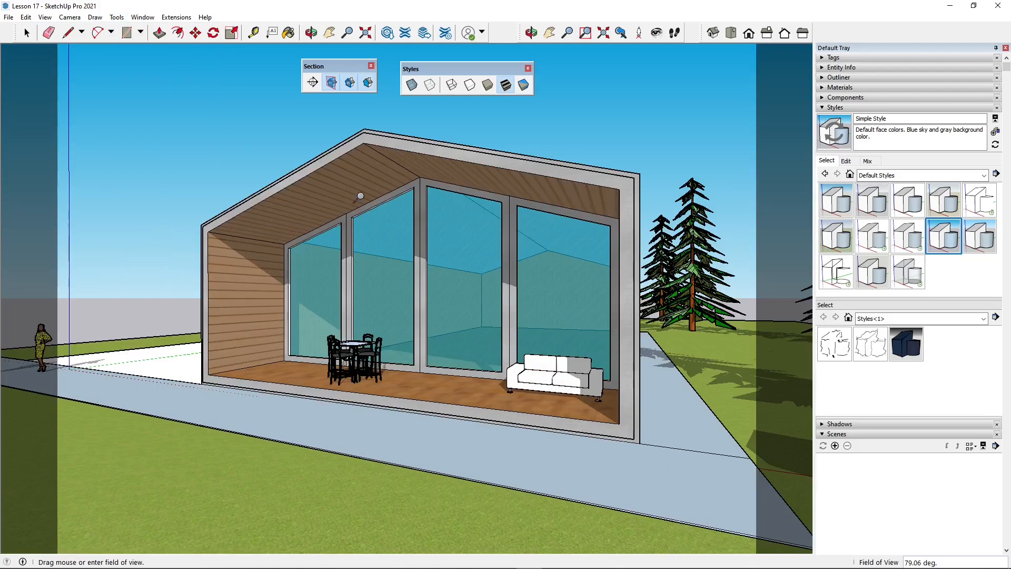
# Change the camera type to 35mm TV Safe Action
pyautogui.click(117, 18)
pyautogui.moveTo(165, 290)
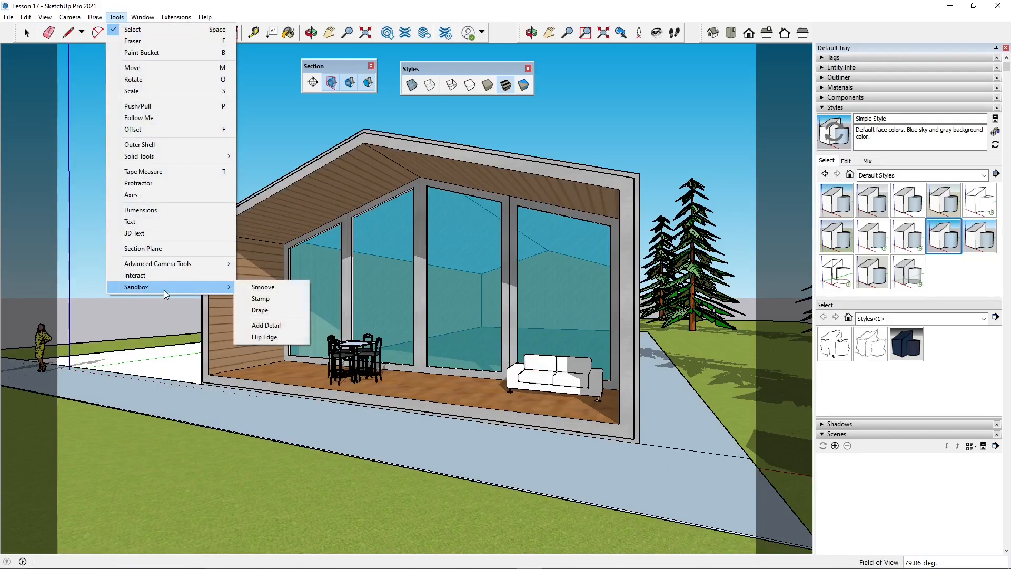
pyautogui.moveTo(213, 263)
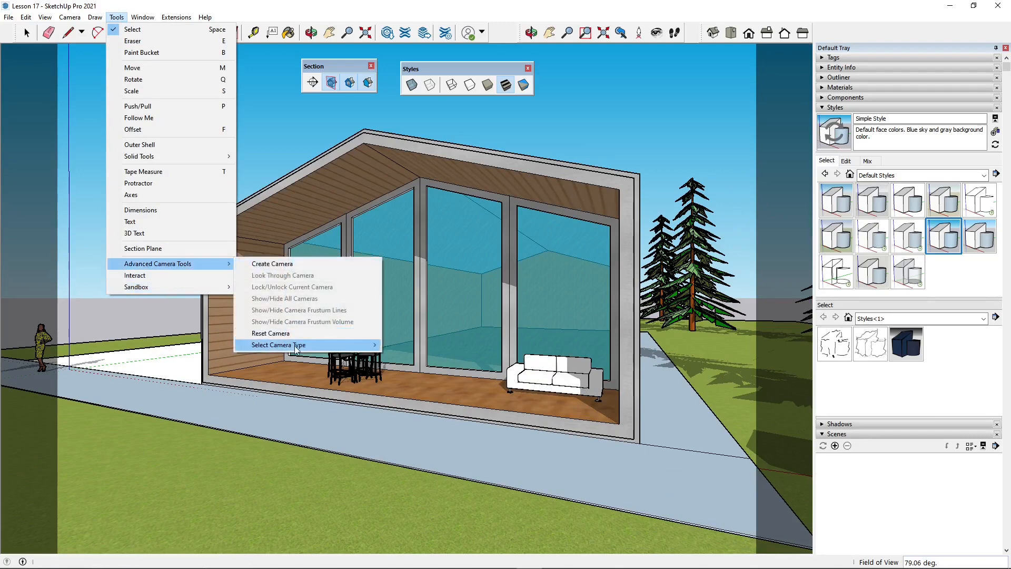
pyautogui.moveTo(297, 346)
pyautogui.moveTo(433, 358)
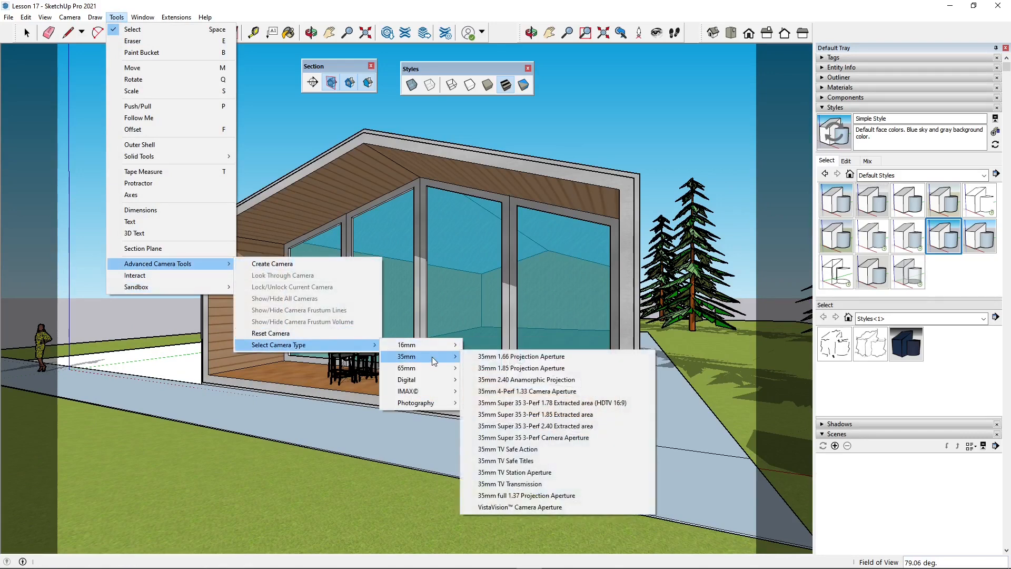
pyautogui.click(510, 450)
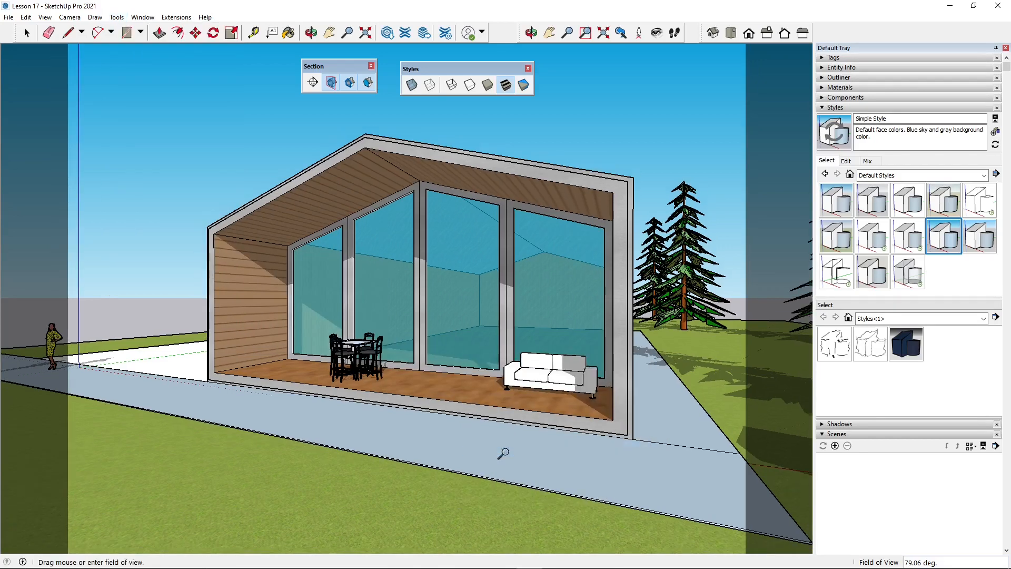
# Change the camera type to the digital RED ONE 4096 x 2048 - 4K 2:1 format and slightly adjust the view of the glazed front
pyautogui.click(116, 17)
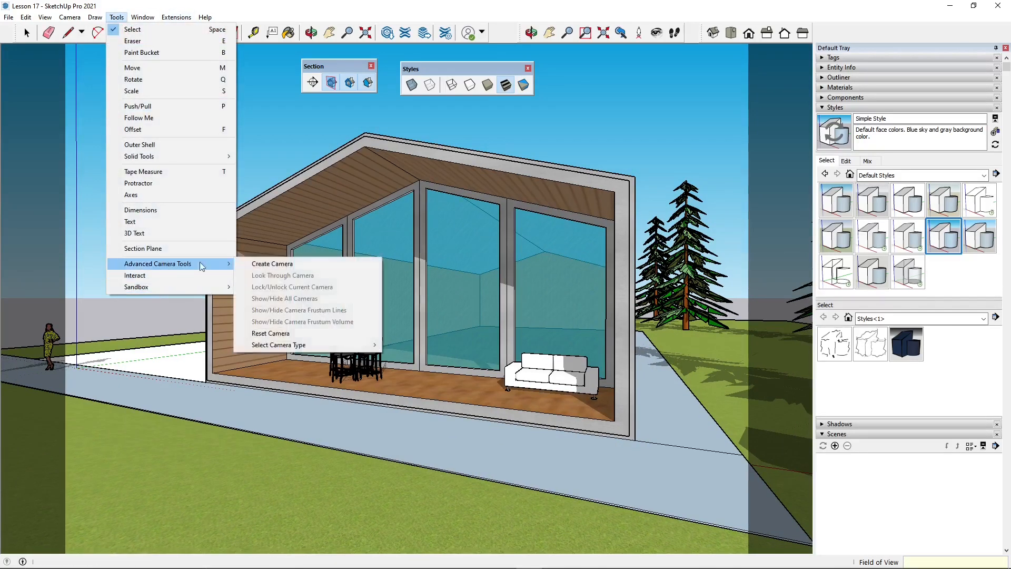
pyautogui.moveTo(447, 382)
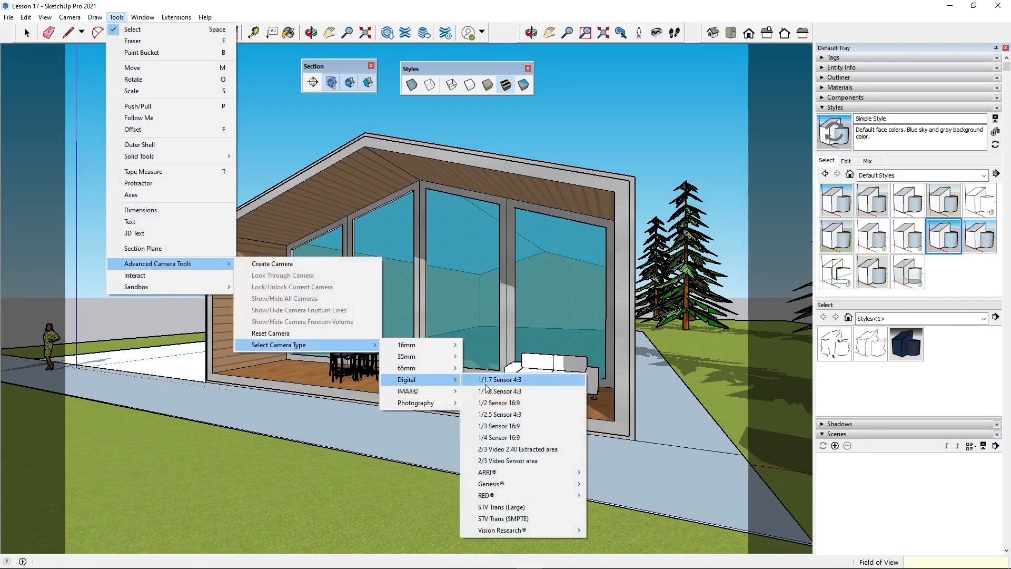
pyautogui.moveTo(558, 495)
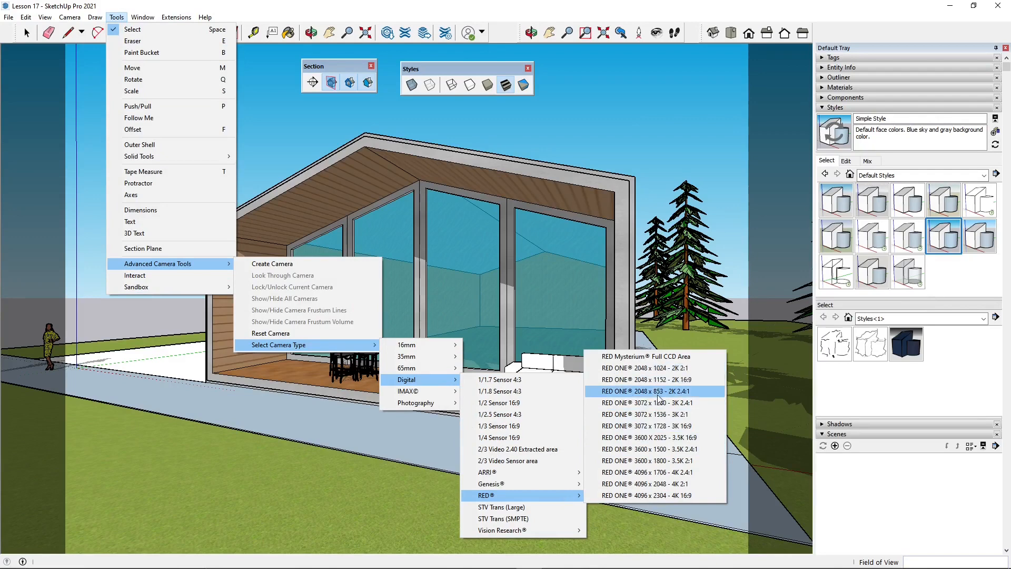
pyautogui.click(691, 483)
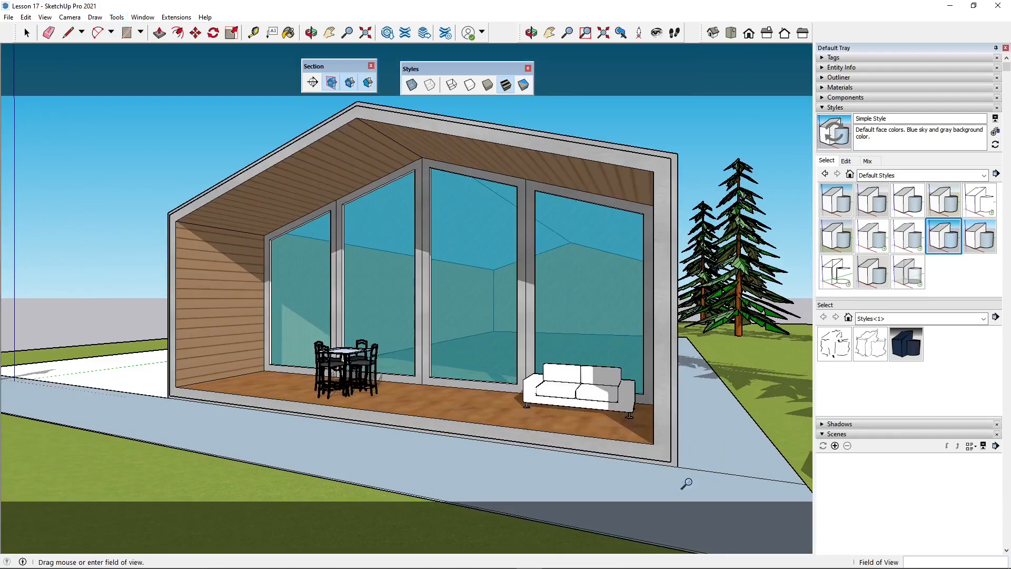
pyautogui.moveTo(415, 362)
pyautogui.mouseDown(button='middle')
pyautogui.moveTo(374, 339)
pyautogui.moveTo(402, 356)
pyautogui.mouseUp(button='middle')
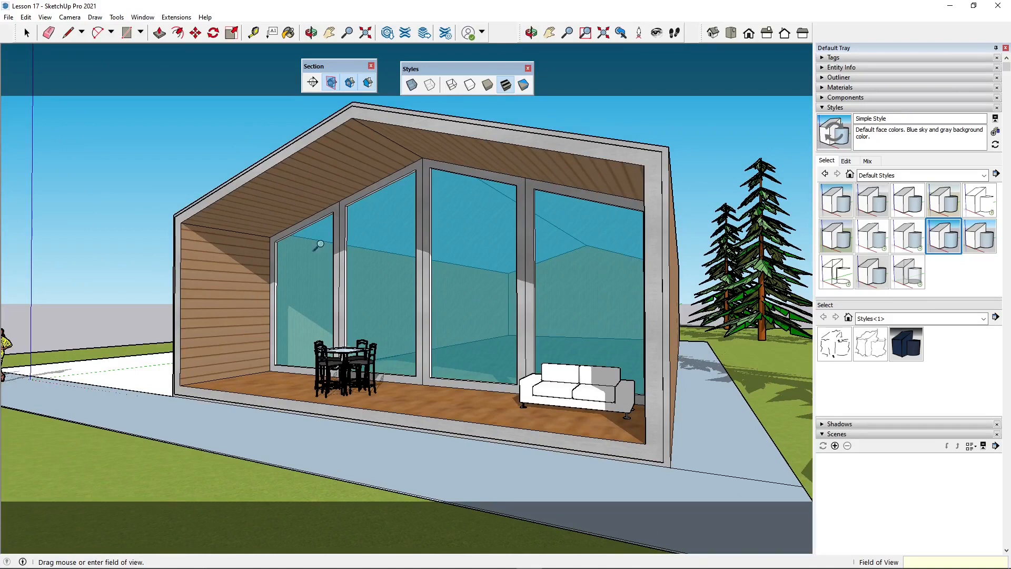
# Create a physical camera named First Camera from the current view of the glazed front
pyautogui.click(102, 19)
pyautogui.moveTo(115, 22)
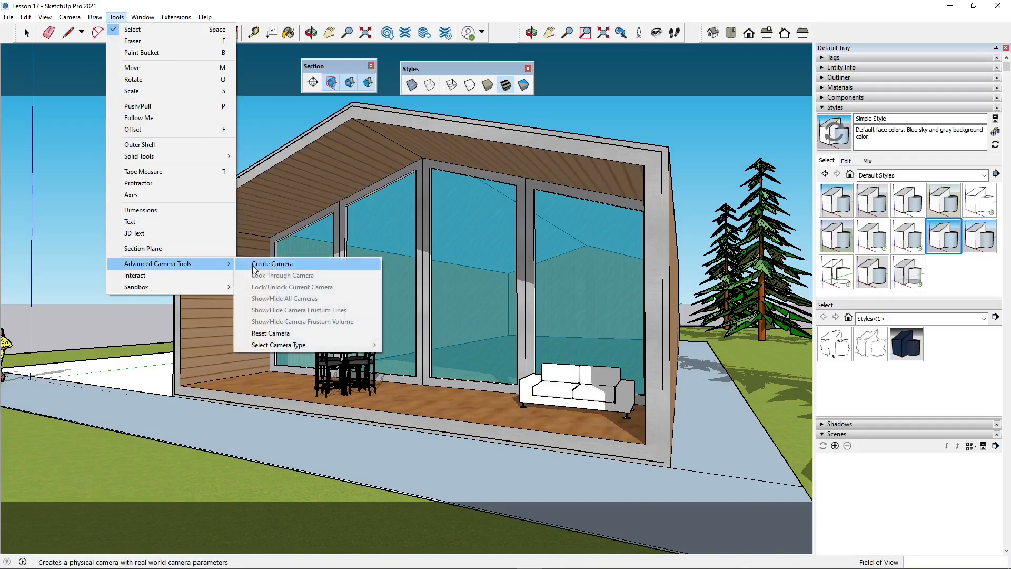
pyautogui.click(258, 265)
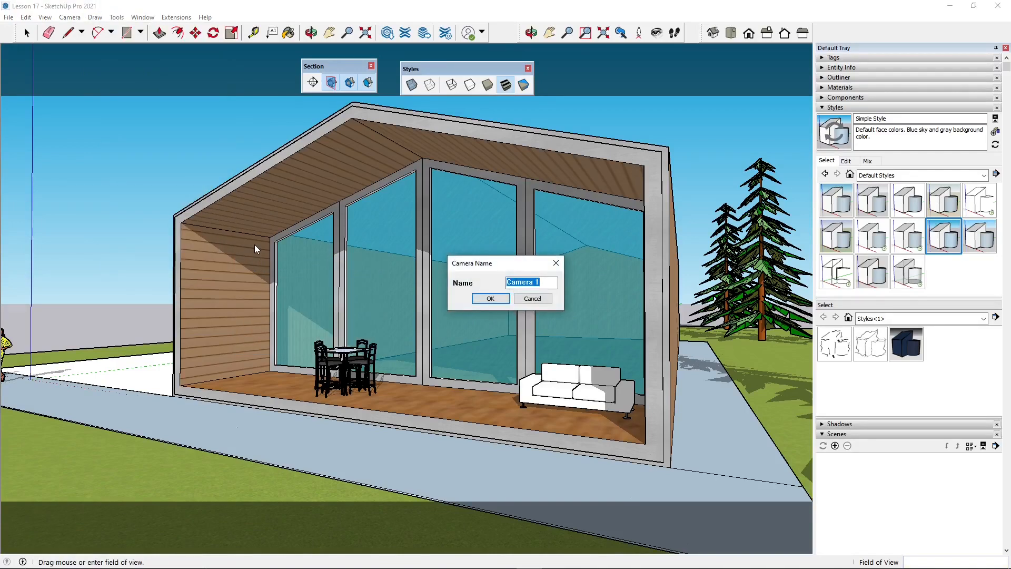
pyautogui.write('First')
pyautogui.press('Return')
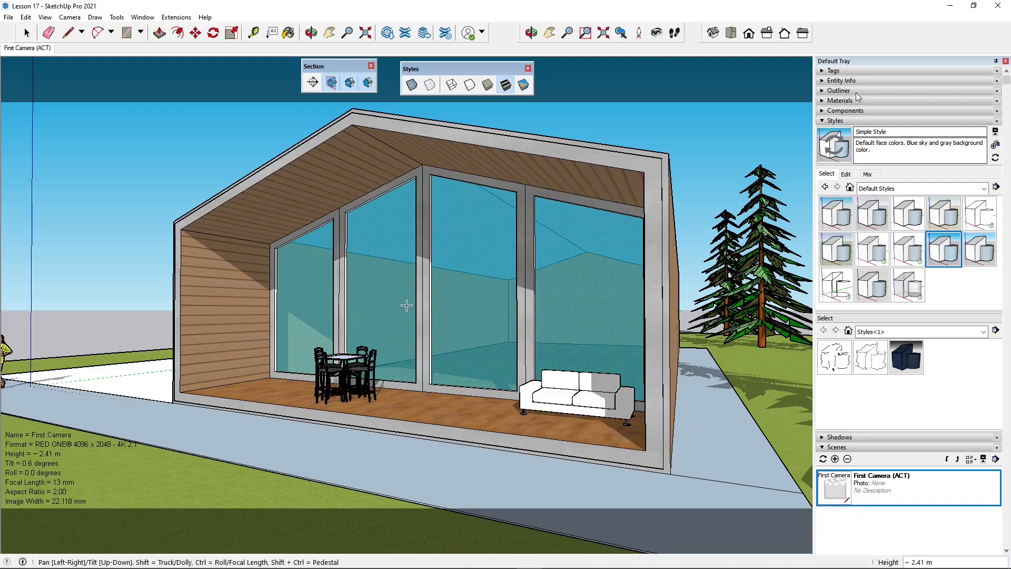
# Reframe First Camera from the driveway side at about 1.58 m height, with the car and two people in view
pyautogui.click(825, 122)
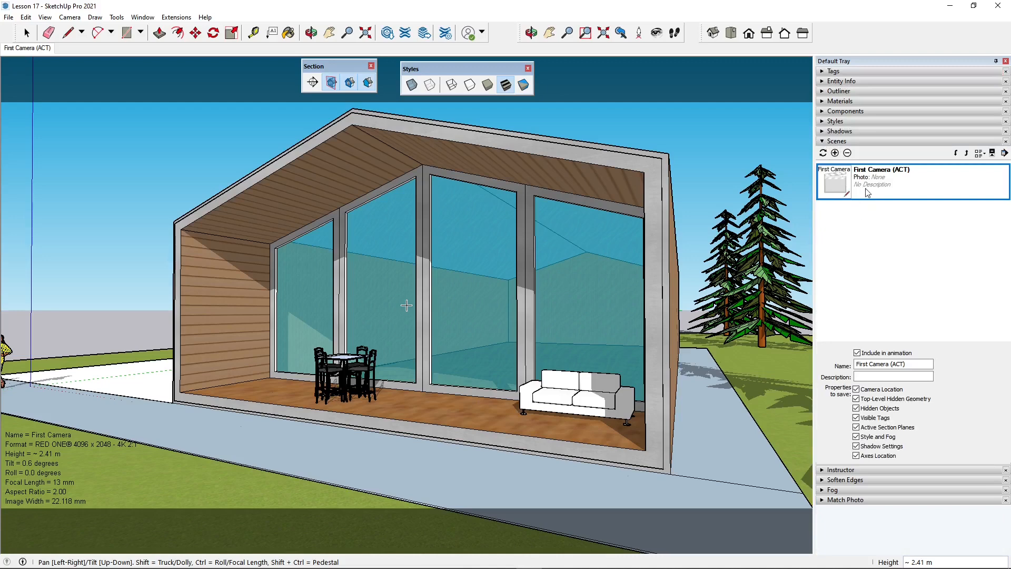
pyautogui.click(832, 183)
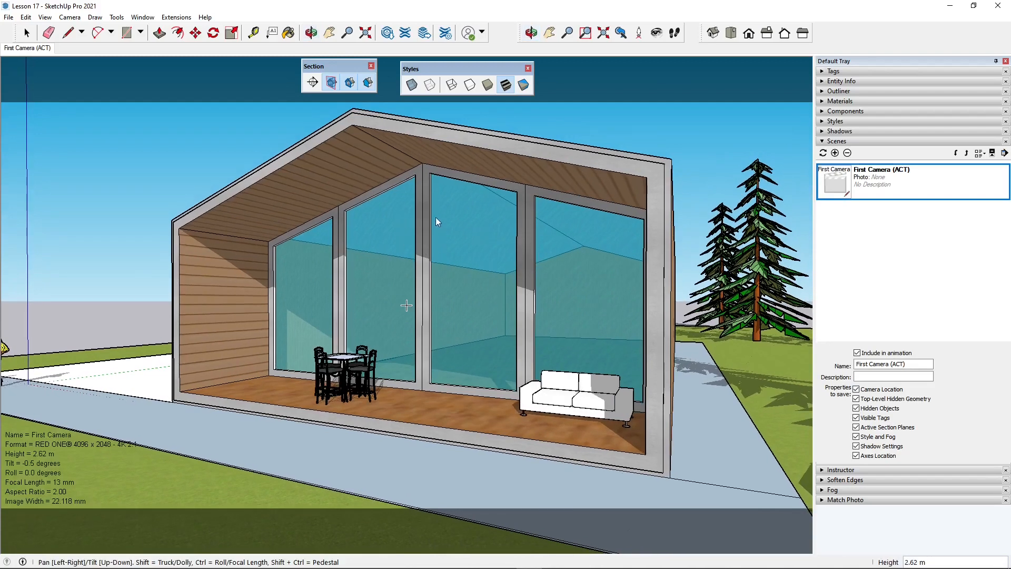
pyautogui.moveTo(435, 217); pyautogui.dragTo(526, 305, button='middle')
pyautogui.moveTo(406, 304)
pyautogui.mouseDown(button='middle')
pyautogui.moveTo(454, 315)
pyautogui.moveTo(538, 304)
pyautogui.moveTo(406, 305)
pyautogui.mouseUp(button='middle')
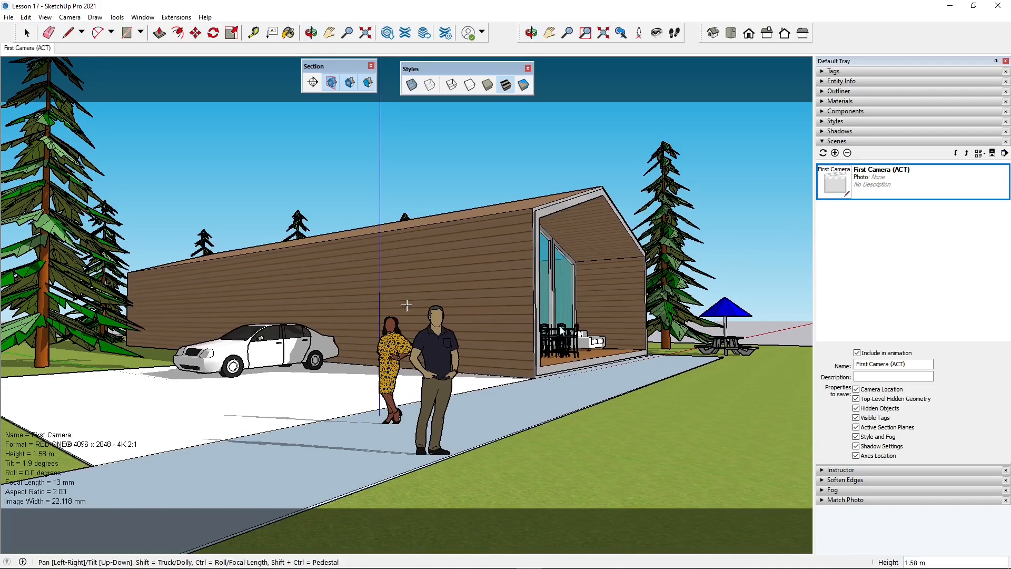
# Update the First Camera scene with all properties, saving the style changes as a new style
pyautogui.click(824, 154)
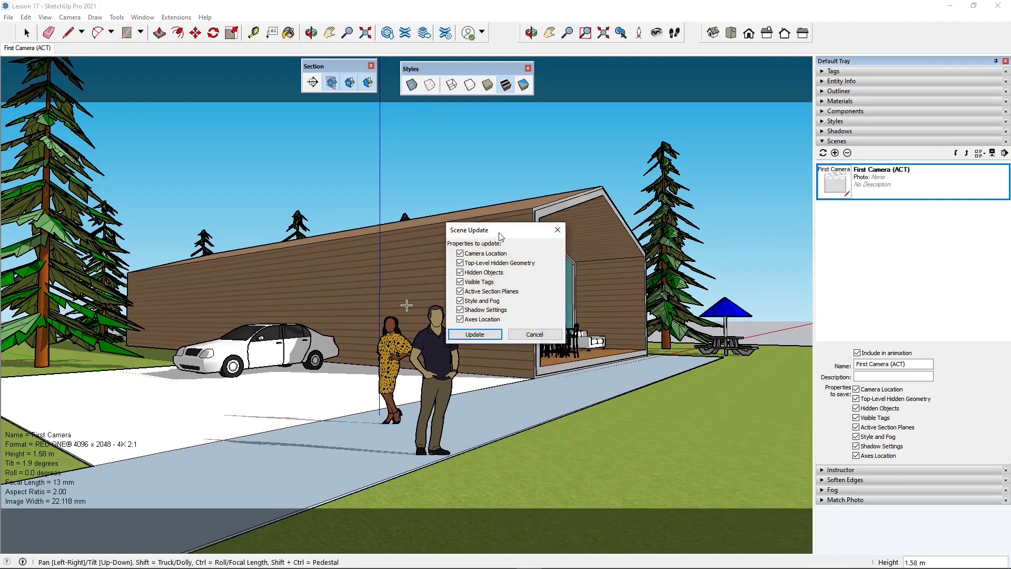
pyautogui.moveTo(500, 236); pyautogui.dragTo(458, 161)
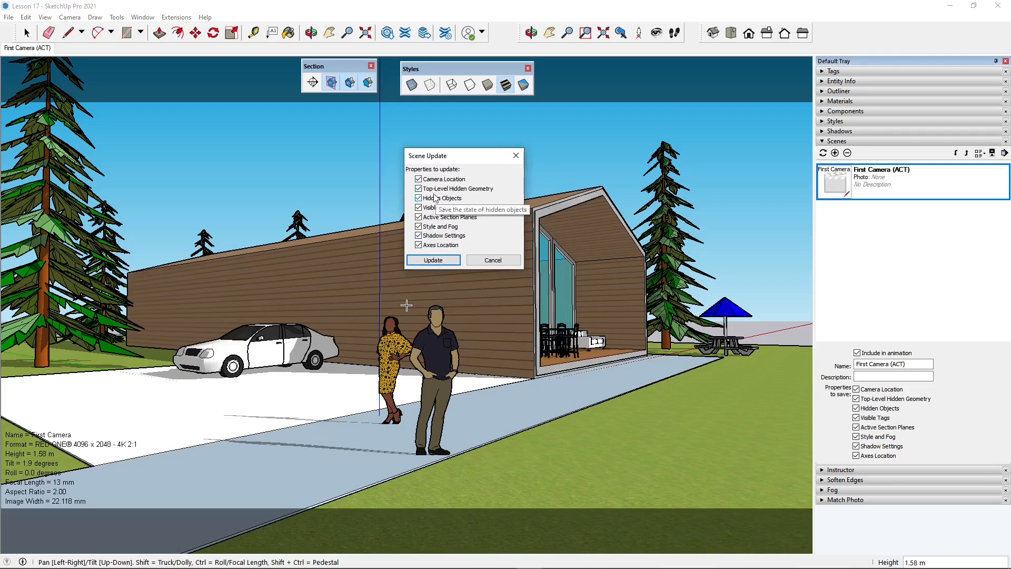
pyautogui.moveTo(449, 159); pyautogui.dragTo(447, 165)
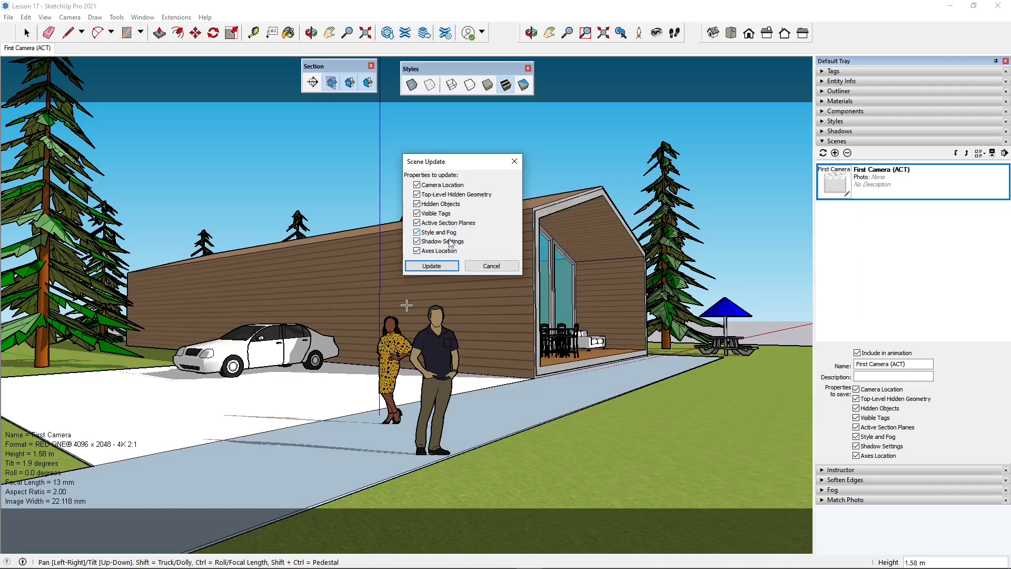
pyautogui.click(429, 265)
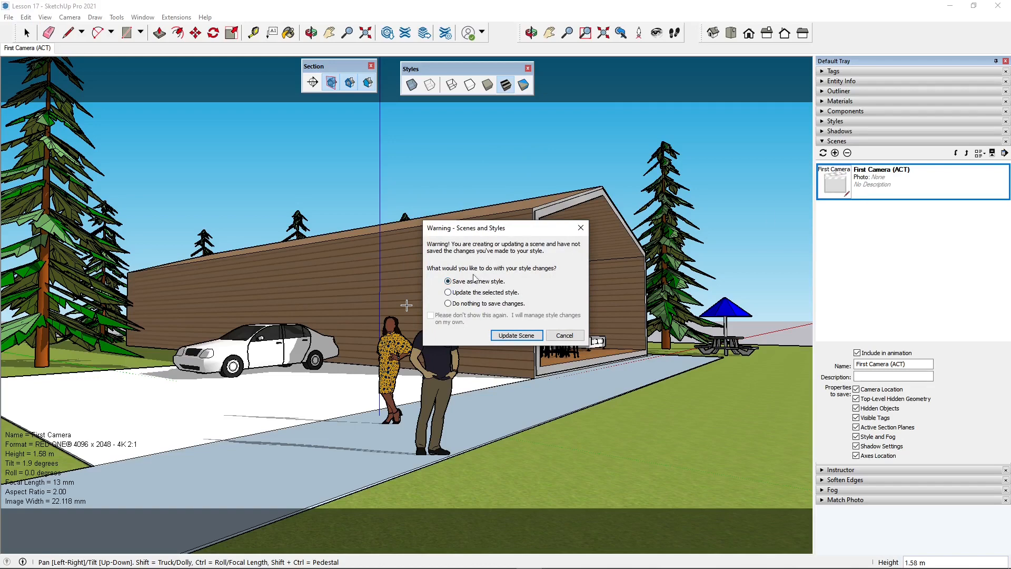
pyautogui.click(506, 335)
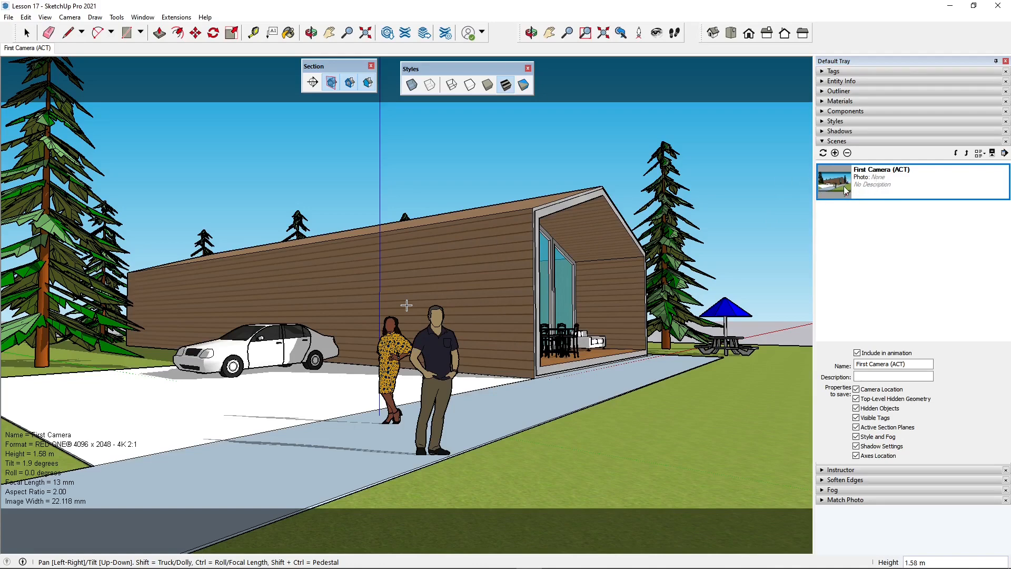
pyautogui.click(94, 16)
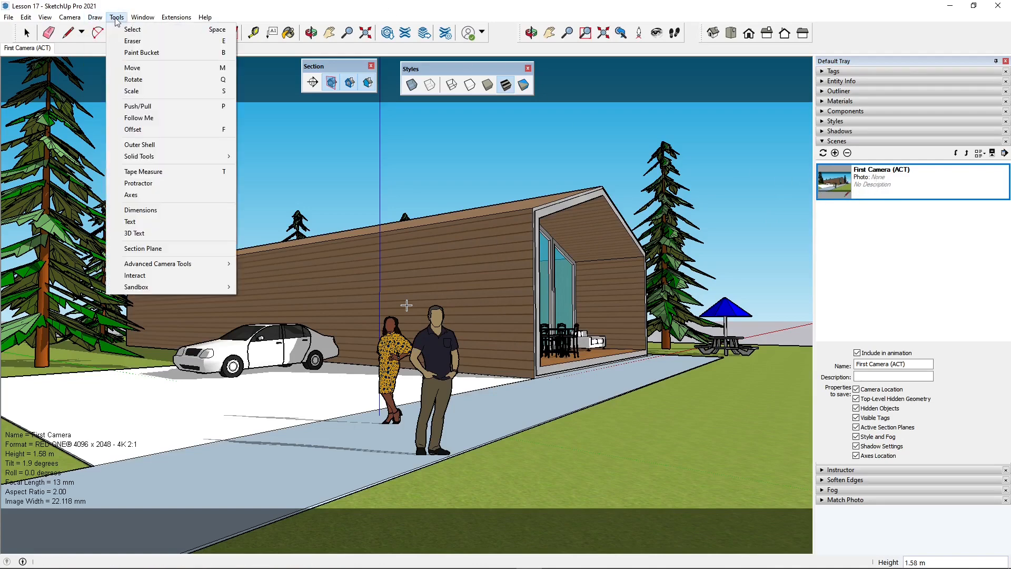
pyautogui.moveTo(166, 267)
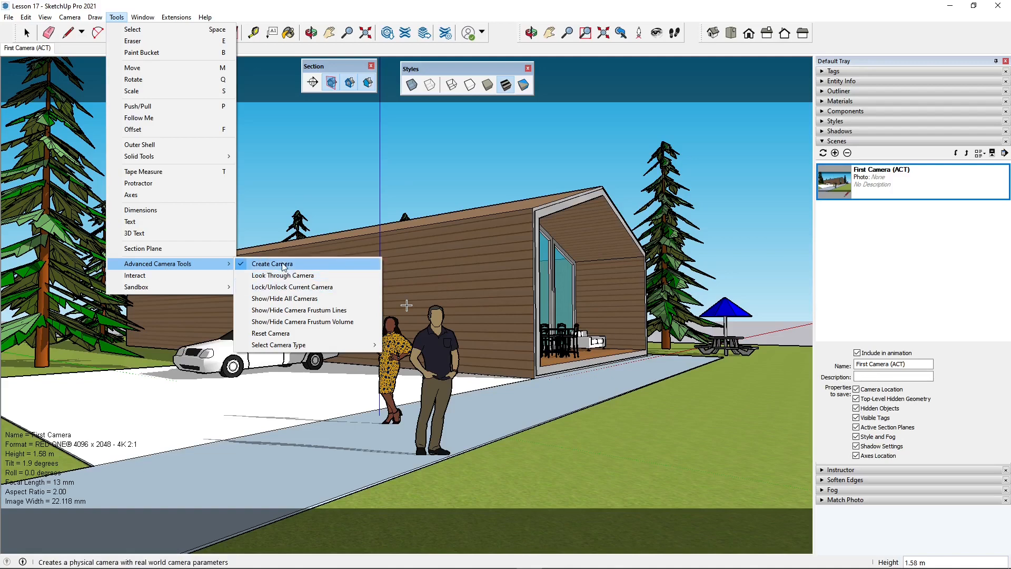
pyautogui.moveTo(293, 346)
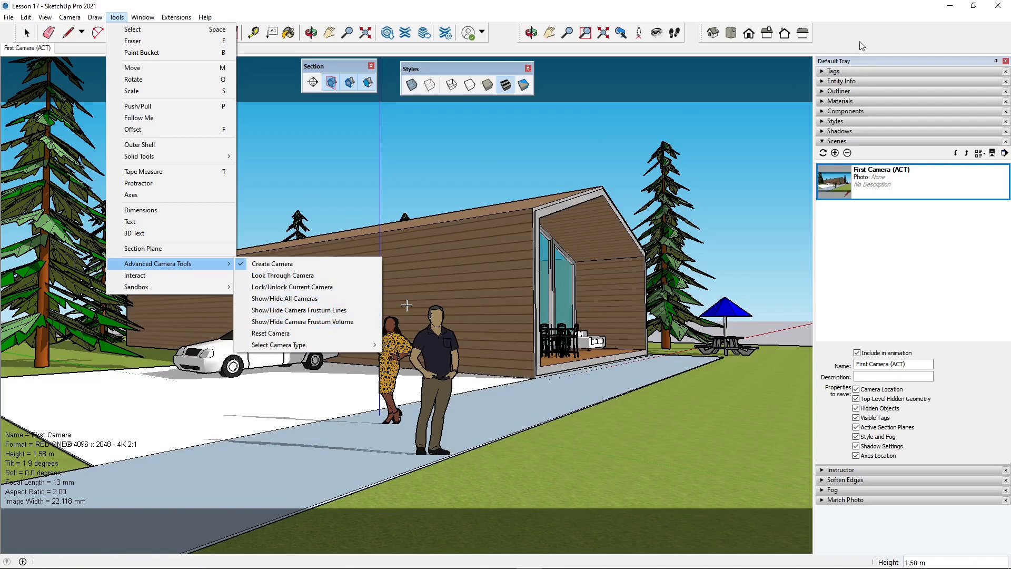
# Turn on the visibility of the Camera_FOV_Volume and Camera_FOV_Lines tags
pyautogui.click(823, 74)
pyautogui.click(822, 73)
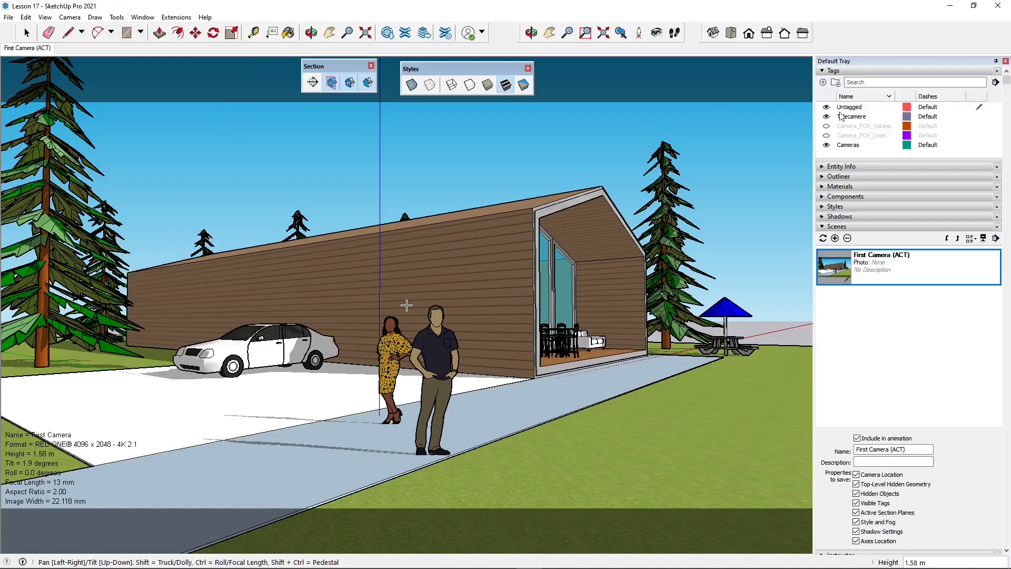
pyautogui.click(829, 127)
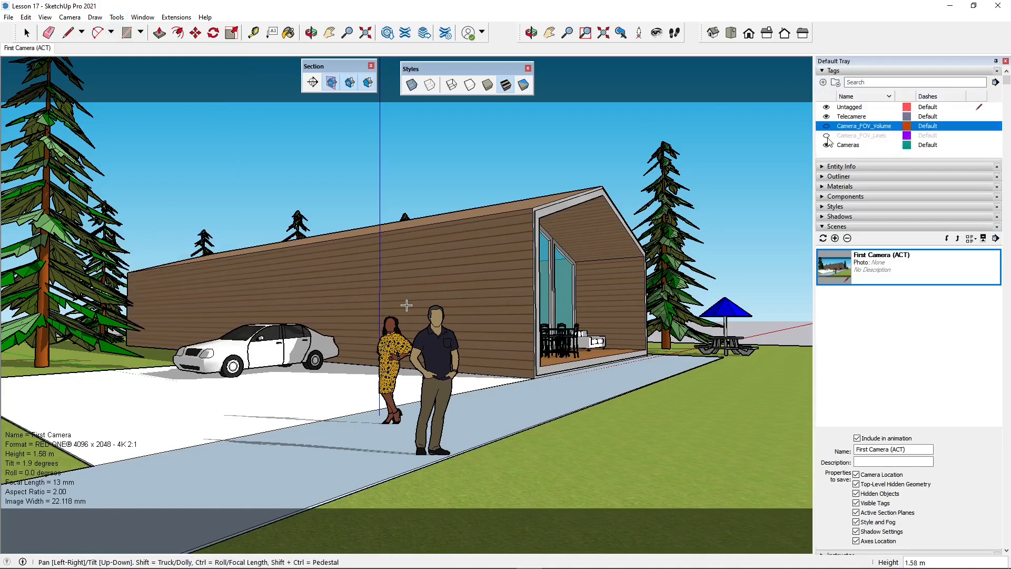
pyautogui.click(826, 136)
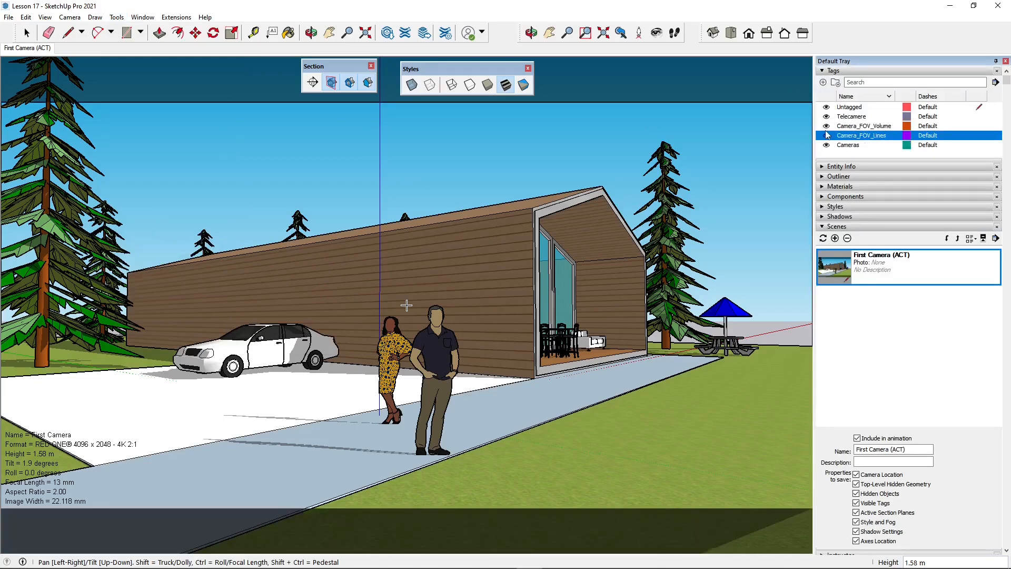
pyautogui.click(847, 127)
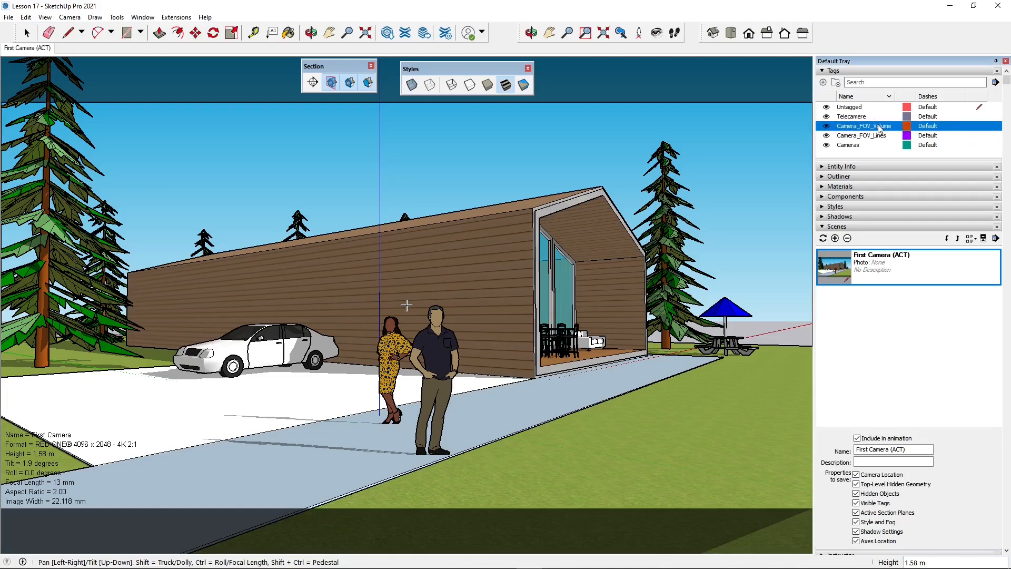
pyautogui.click(855, 136)
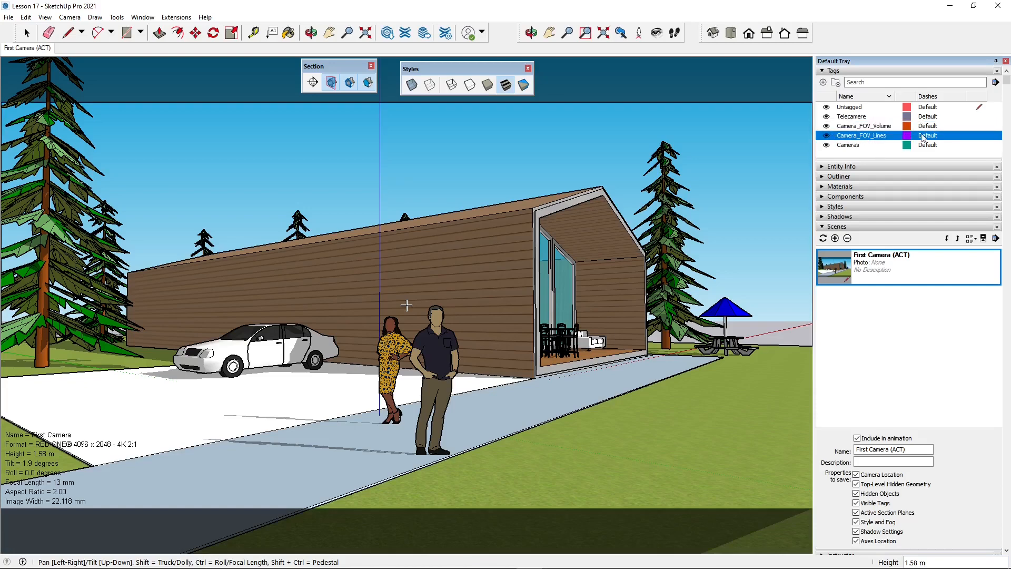
pyautogui.click(844, 146)
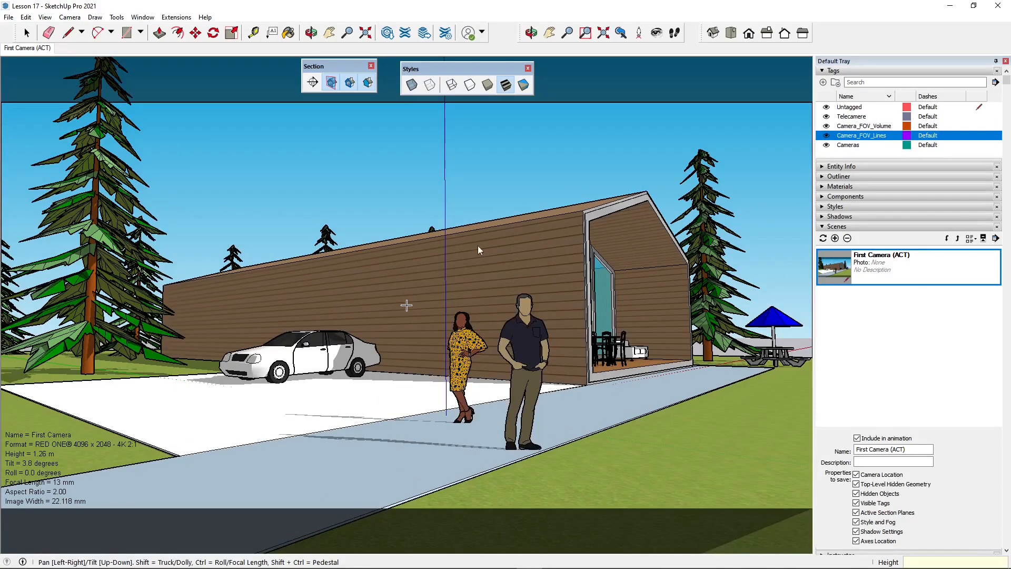
# Set the height of First Camera to 1.60 m in its camera properties
pyautogui.rightClick(478, 255)
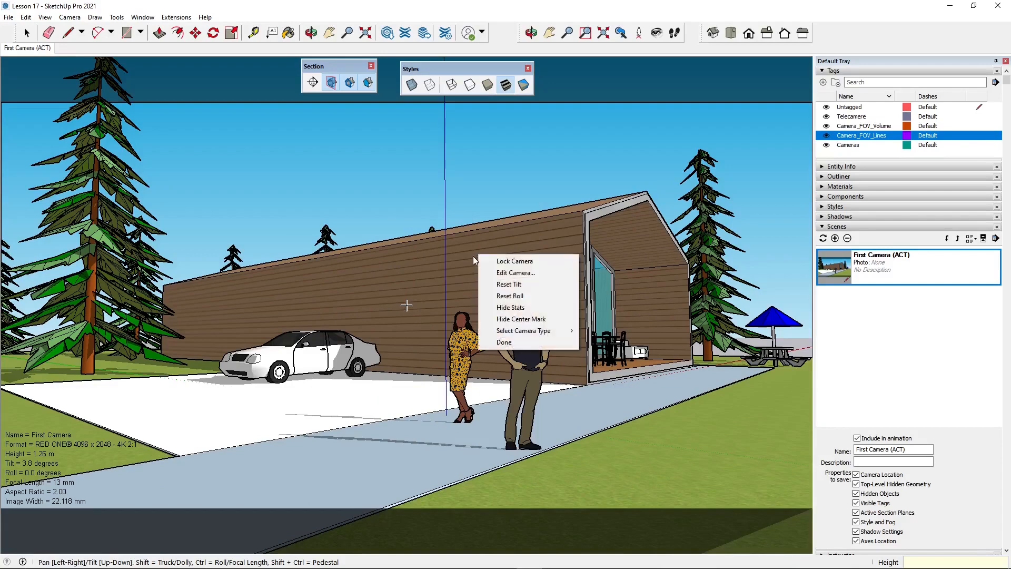
pyautogui.click(518, 273)
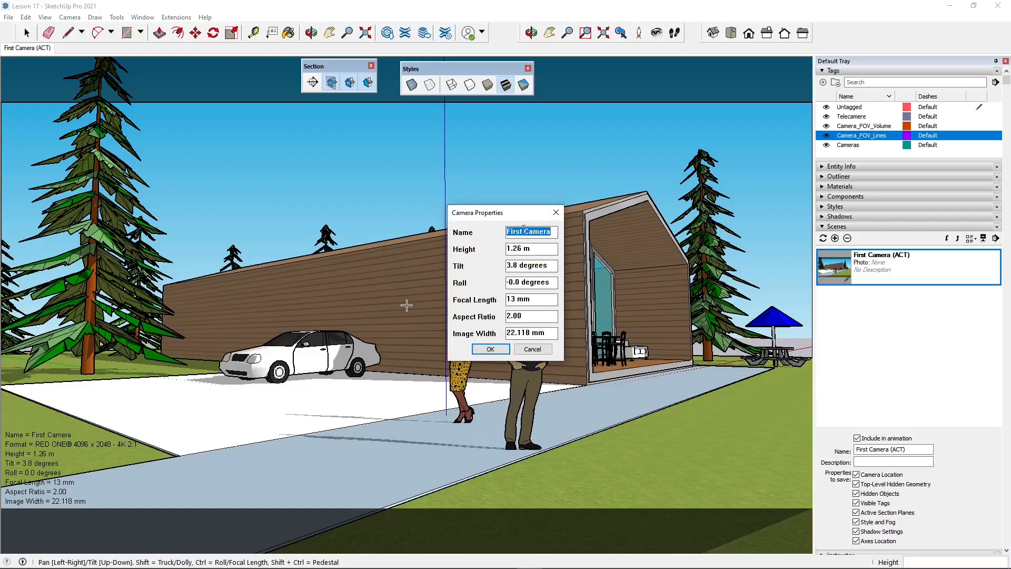
pyautogui.click(529, 248)
pyautogui.write('5')
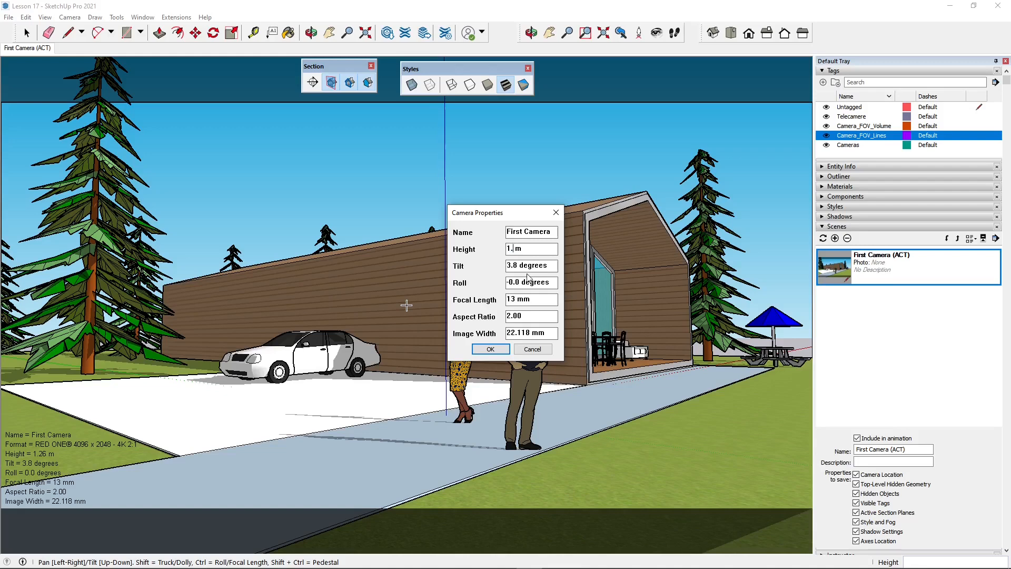
pyautogui.write('60')
pyautogui.click(500, 350)
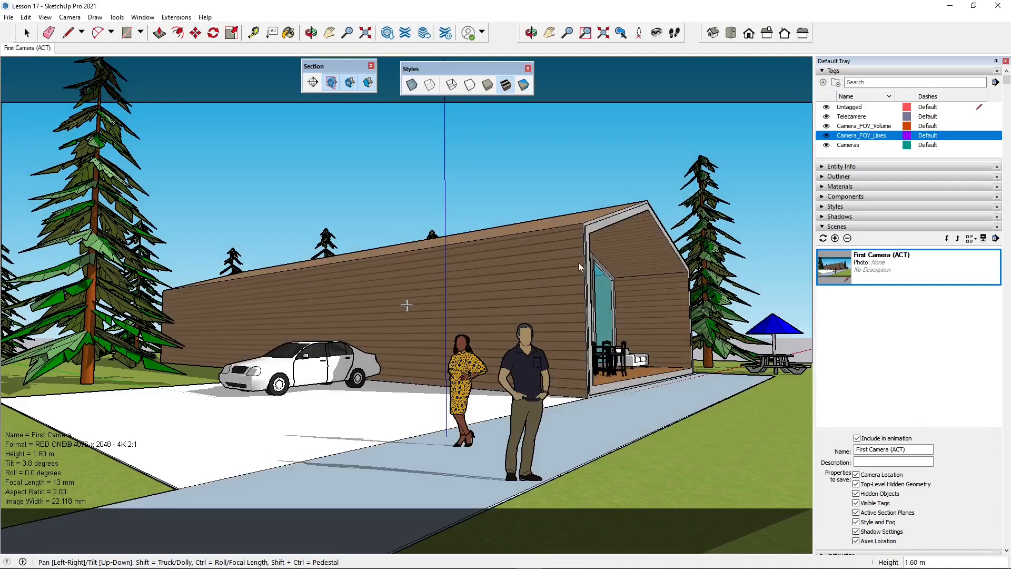
# Look through the 16mm camera types available for First Camera
pyautogui.rightClick(536, 267)
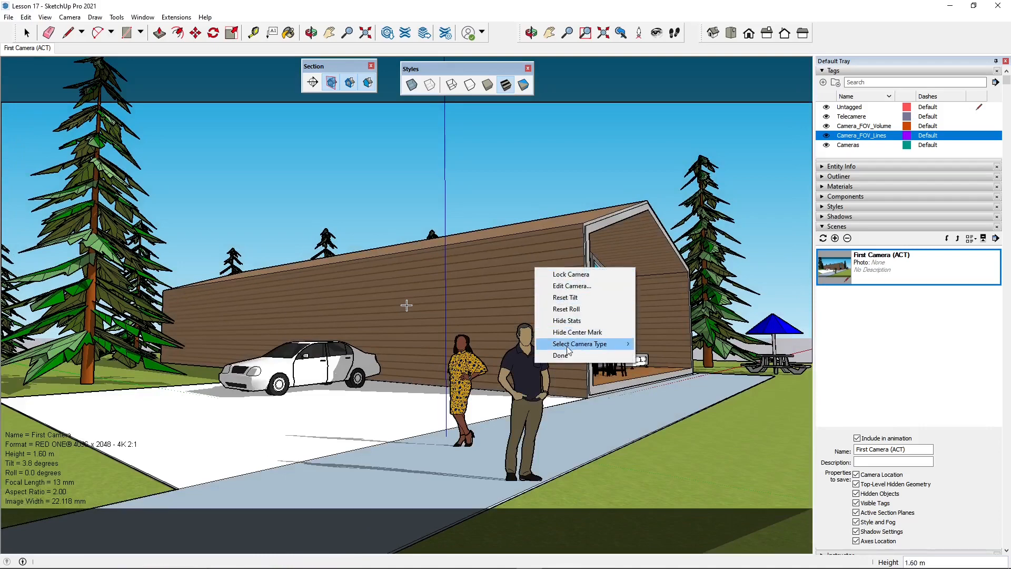
pyautogui.moveTo(568, 344)
pyautogui.moveTo(649, 345)
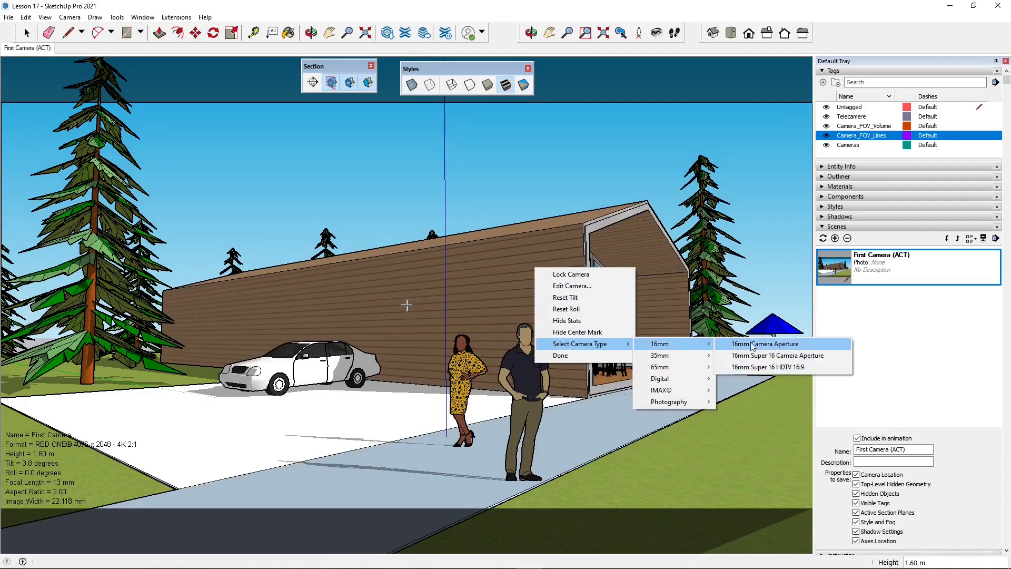